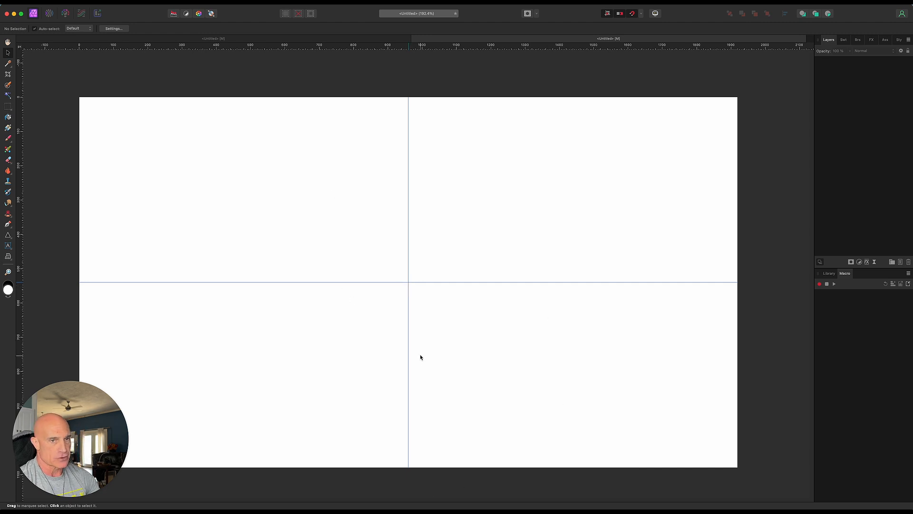
Step: Draw a donut shape centred on the intersection of the two guides and fill it with black (000000)
click(8, 235)
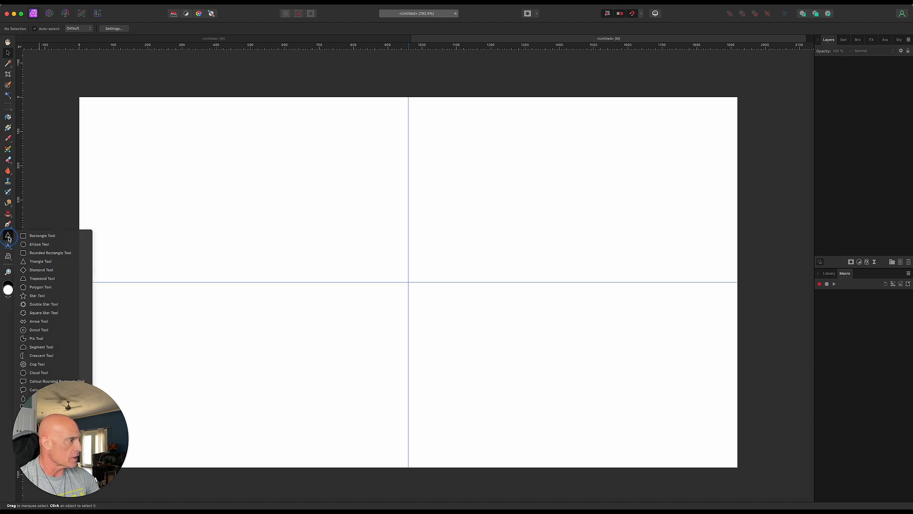
click(39, 330)
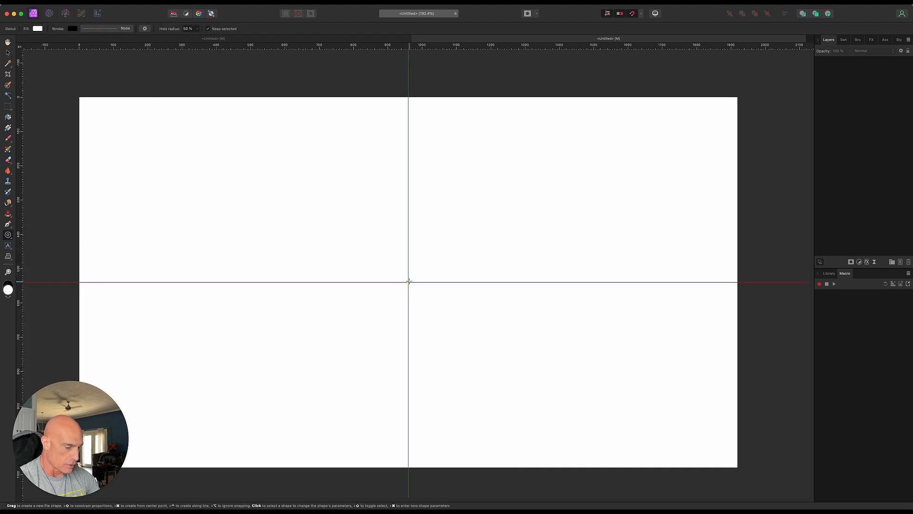
drag(408, 282, 606, 203)
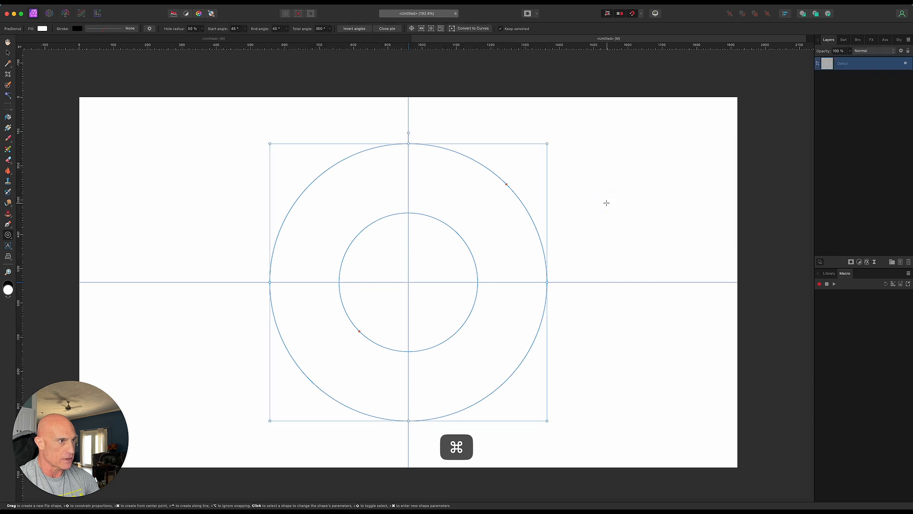
click(42, 28)
drag(80, 72, 68, 56)
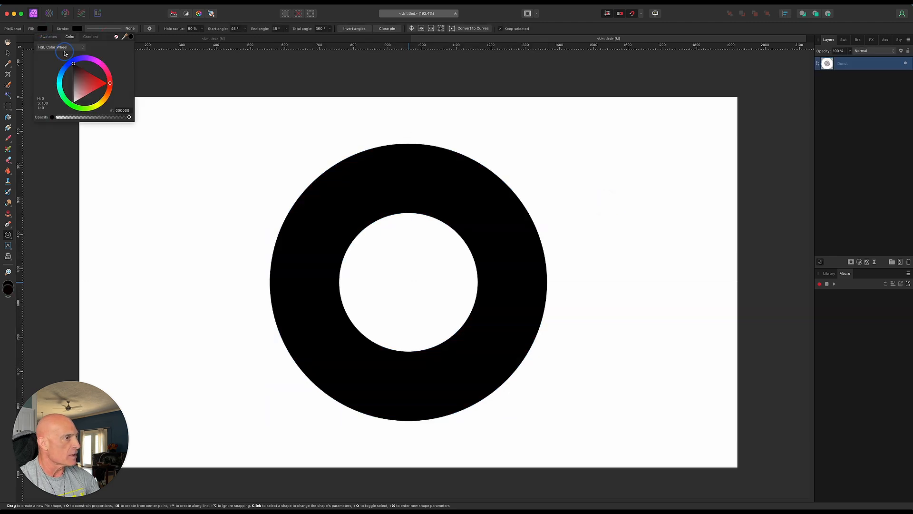
Step: Enlarge the donut's hole radius to 94 % to form a thin ring, and deselect the shape
click(359, 332)
drag(360, 331, 316, 373)
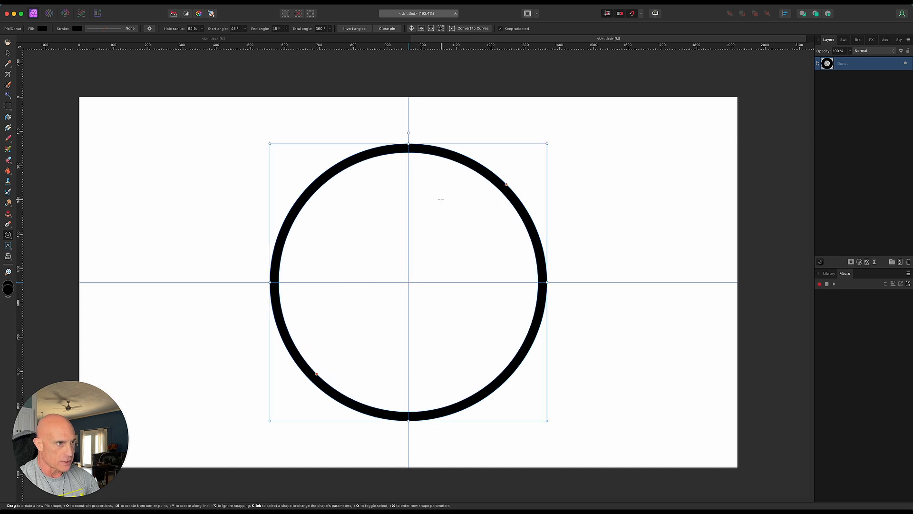
click(7, 52)
click(421, 78)
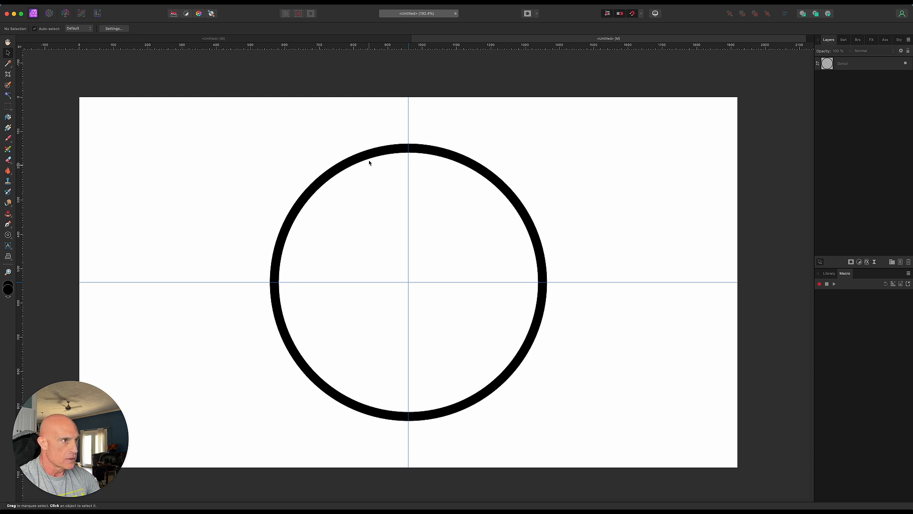
Step: Toggle snapping and create a narrow, tall black triangle on the vertical guide, with its base overlapping the ring's top edge
scroll(408, 143, up, 3)
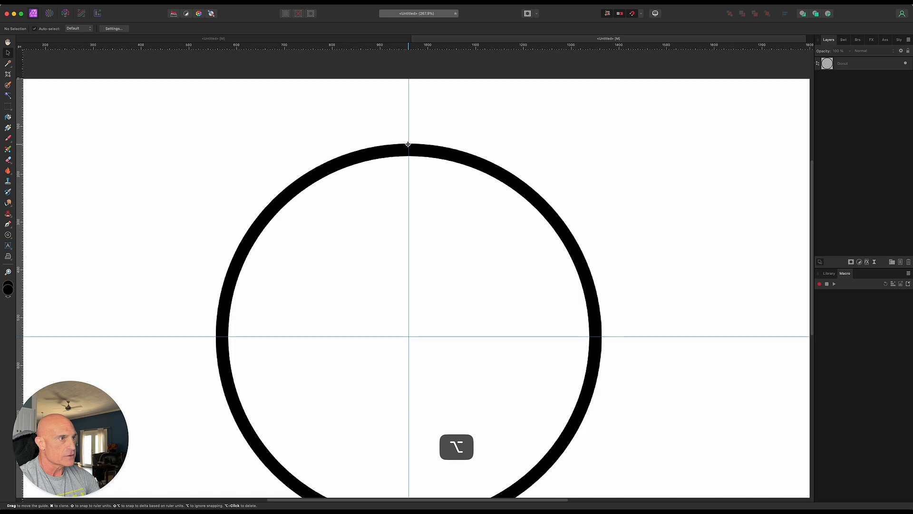
scroll(408, 144, up, 1)
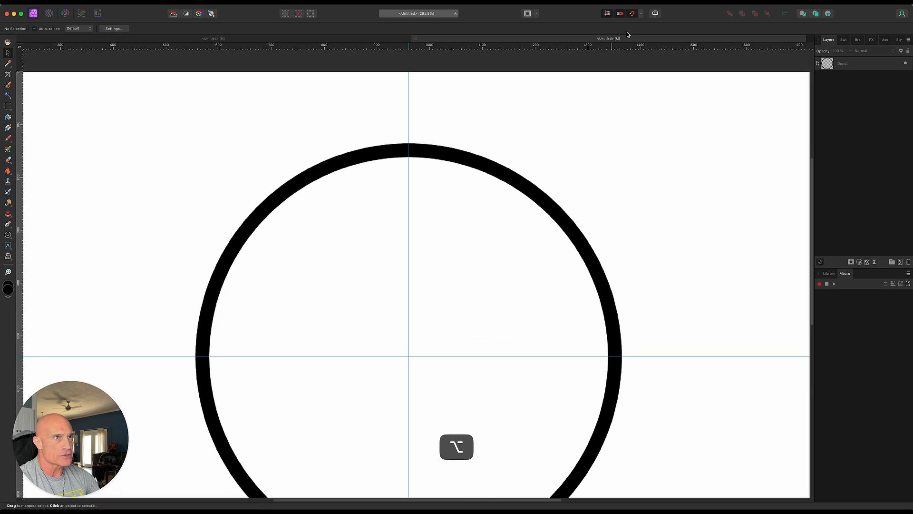
click(632, 14)
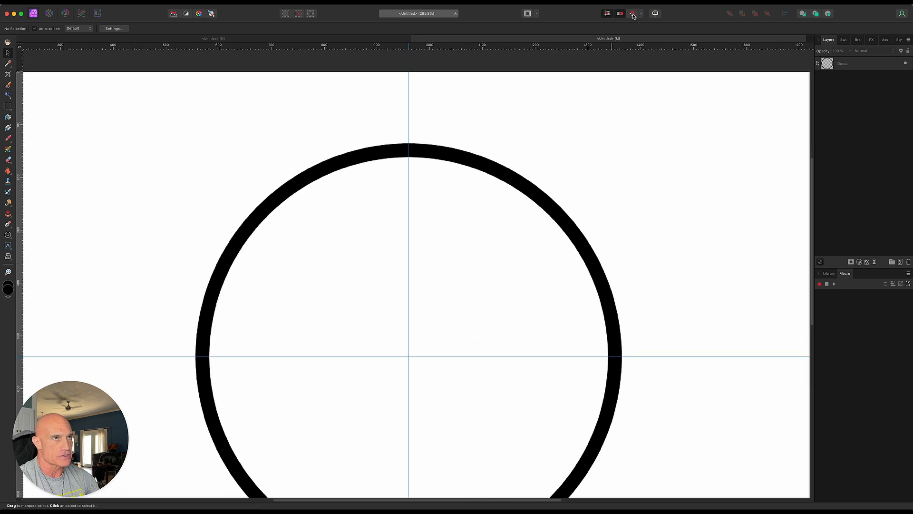
click(8, 236)
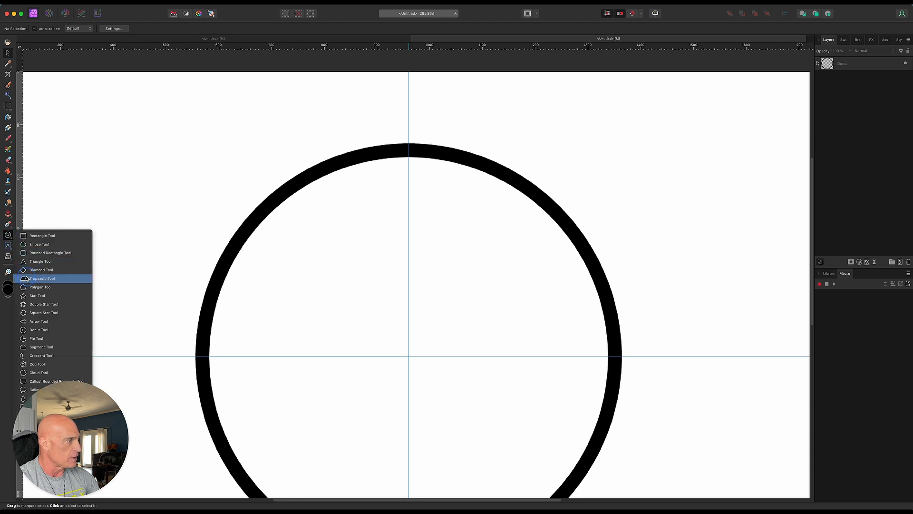
click(30, 261)
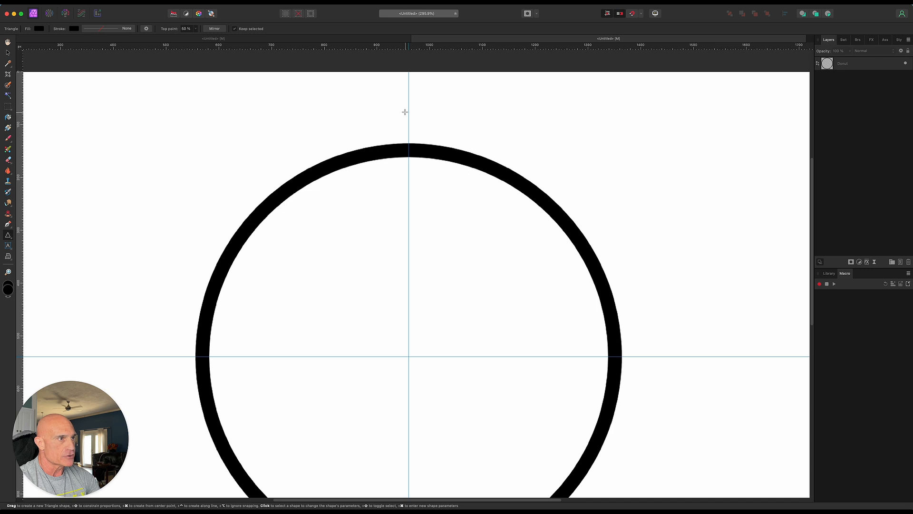
drag(409, 110, 411, 147)
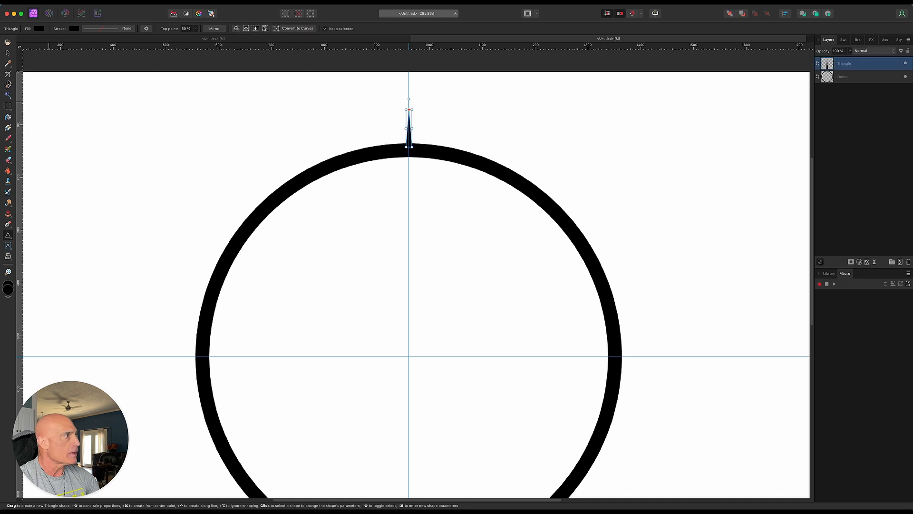
Step: Centre the triangle's transform origin on the intersection of the guides in the middle of the ring, and deselect it
click(7, 53)
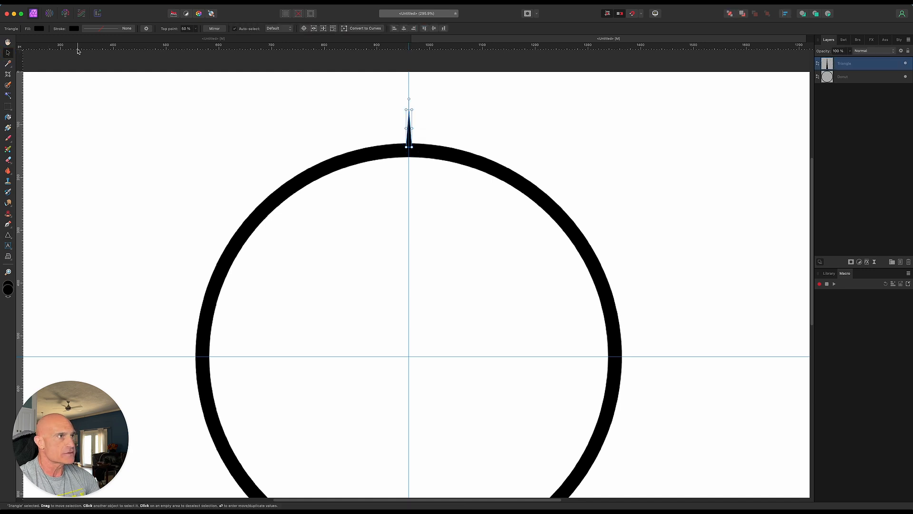
click(403, 28)
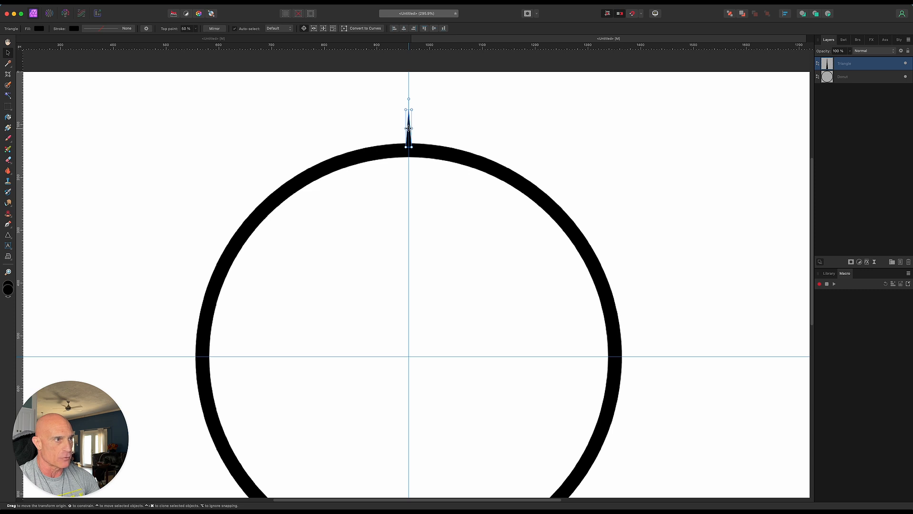
drag(408, 128, 409, 356)
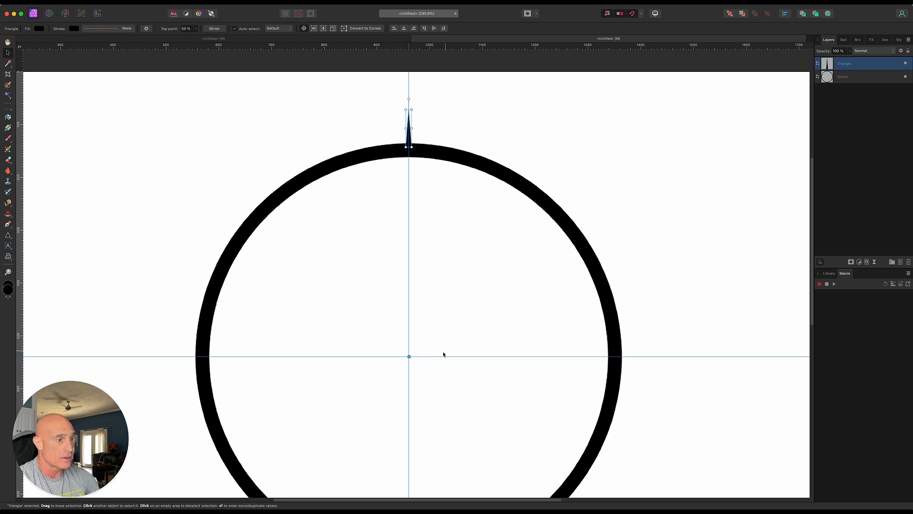
drag(409, 357, 409, 356)
click(326, 64)
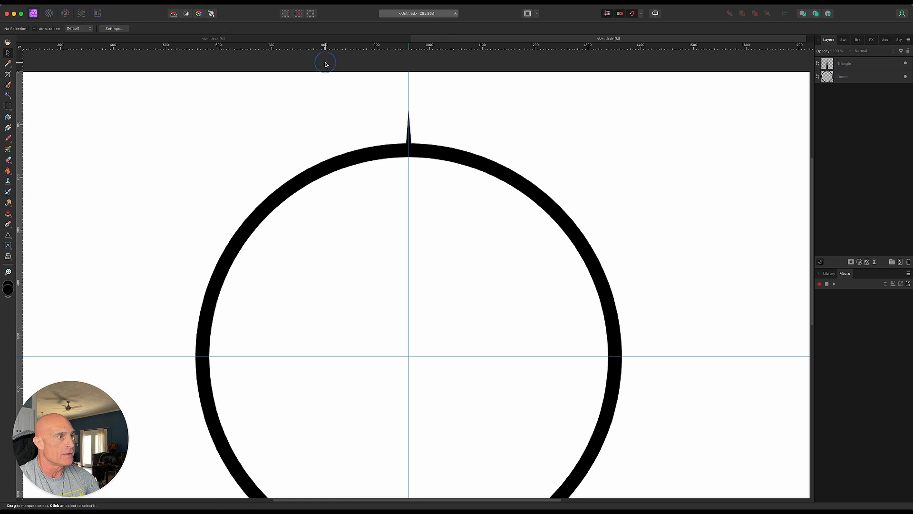
Step: Duplicate the triangle and rotate the copy slightly clockwise about the ring's centre, placing it directly beside the original
click(865, 67)
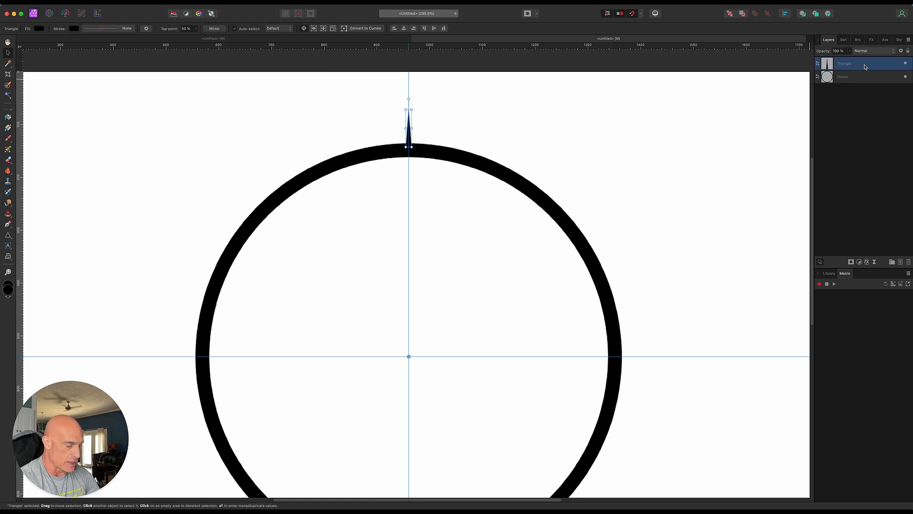
key(super+j)
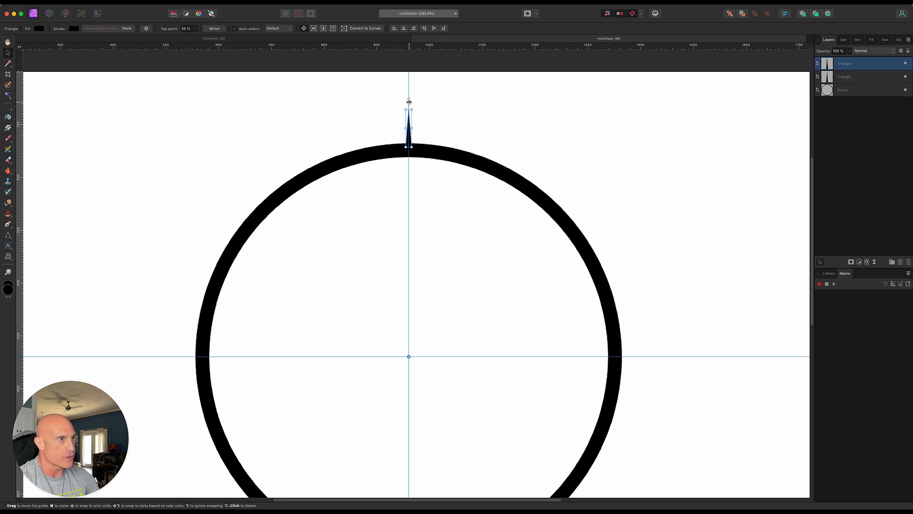
drag(408, 99, 415, 99)
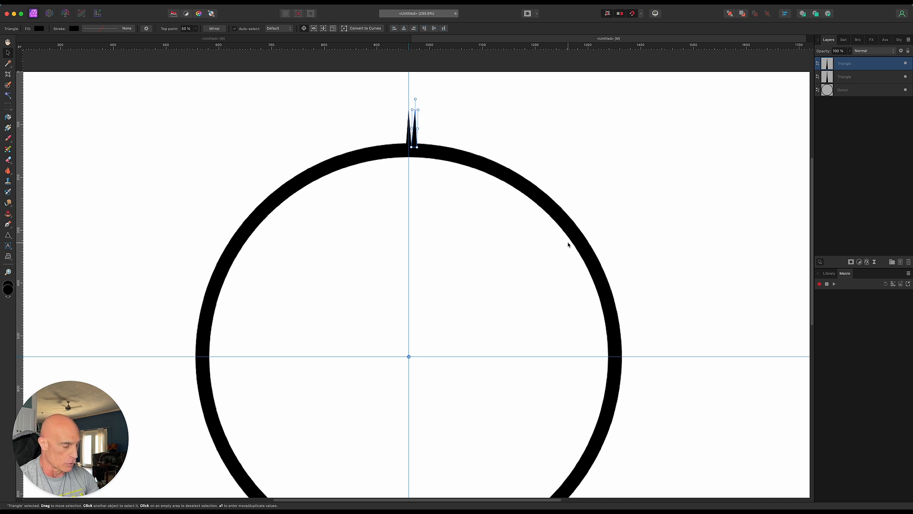
Step: Repeat the rotated duplication until 13 evenly spaced triangles stand along the ring's upper edge
key(super+j)
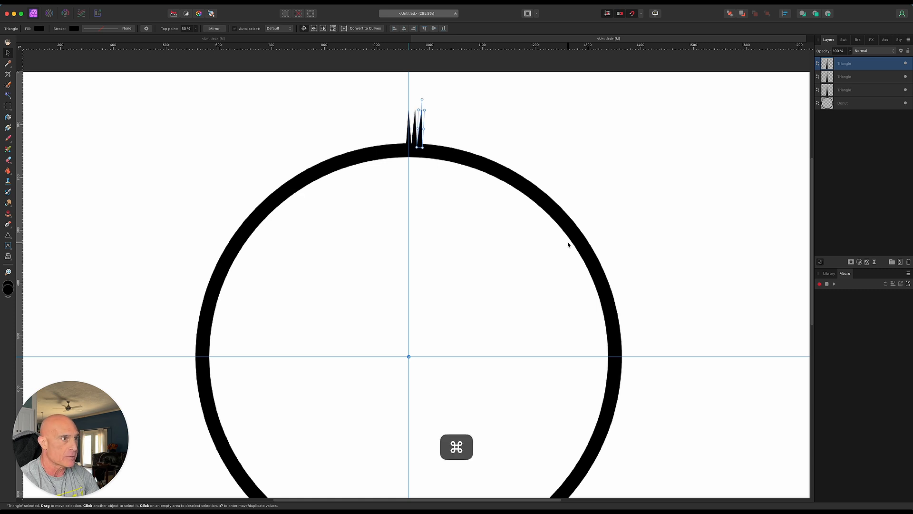
key(super+j)
key(super+j)
key(super+j)
key(super+j)
key(super+j)
key(super+j)
key(super+j)
key(super+j)
key(super+j)
key(super+j)
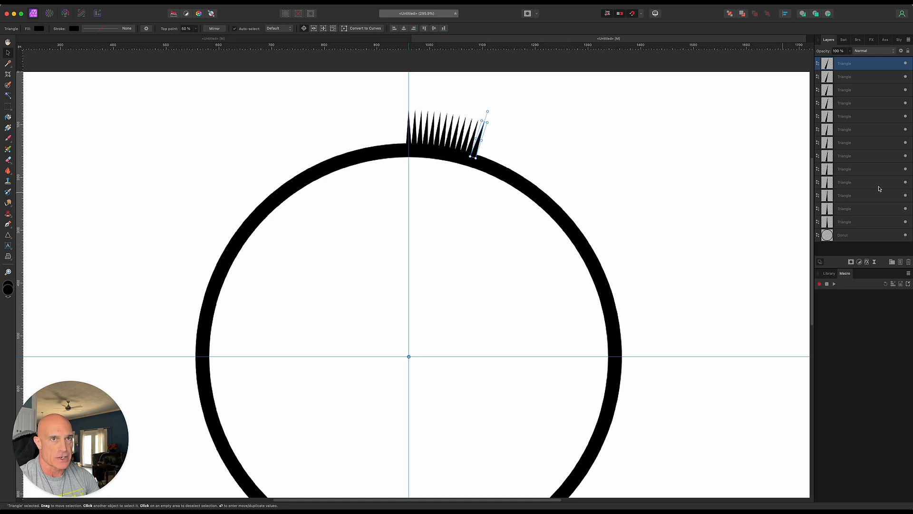
Step: Group all the triangles and move the group's transform origin to the intersection of the guides
shift+click(861, 222)
right_click(862, 223)
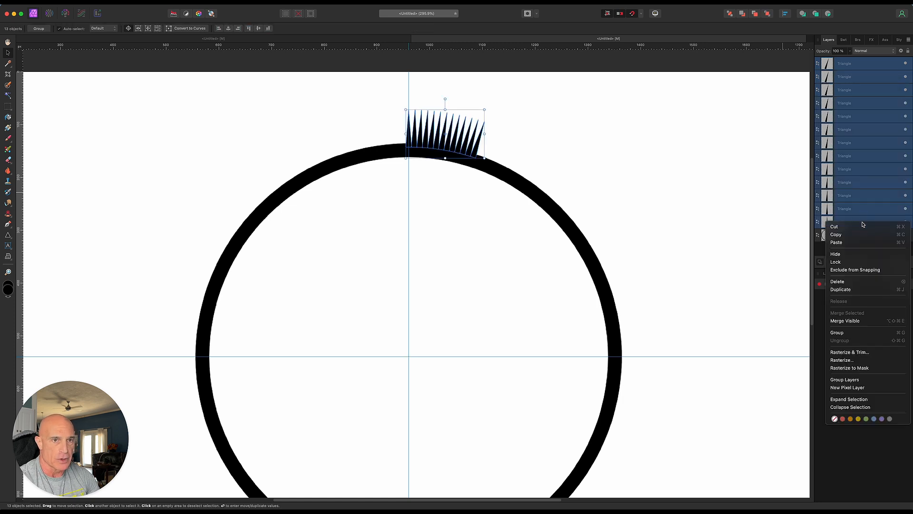
click(849, 334)
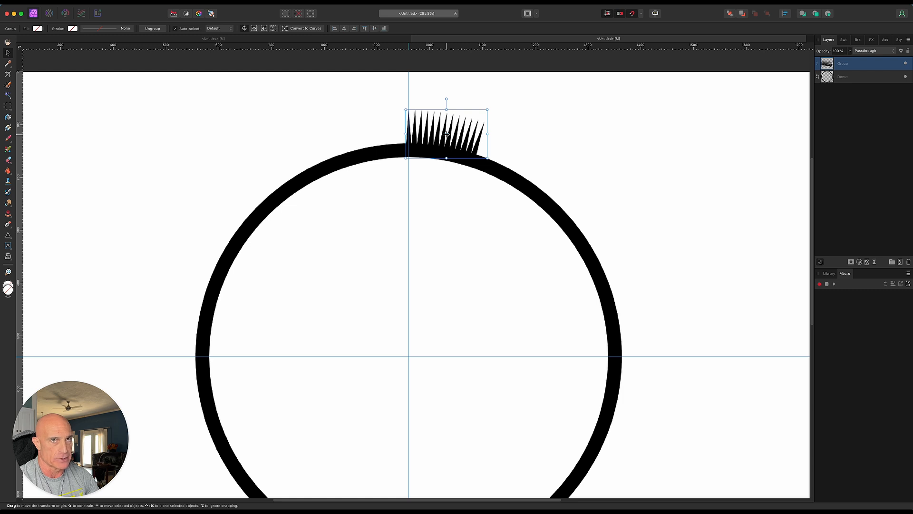
drag(446, 133, 408, 356)
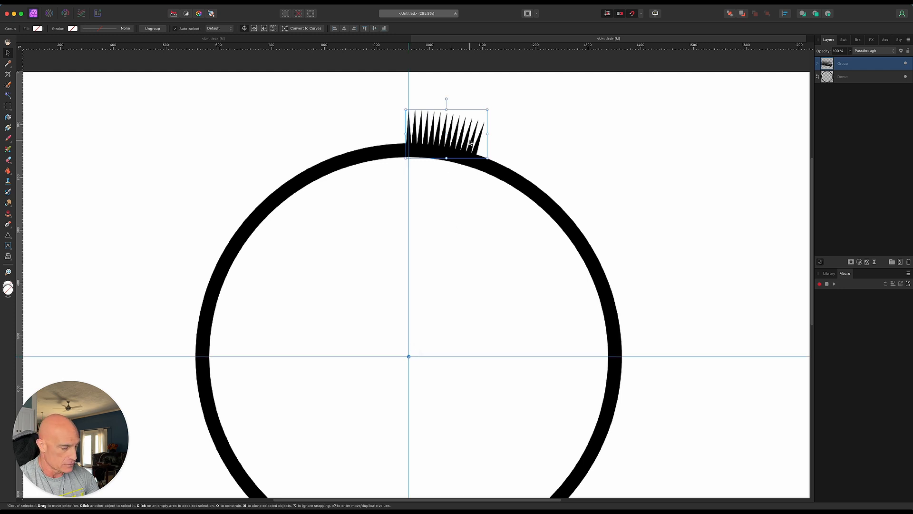
Step: Duplicate the triangle group and rotate the copy clockwise about the ring's centre so it continues the row of spikes
key(super)
key(super+j)
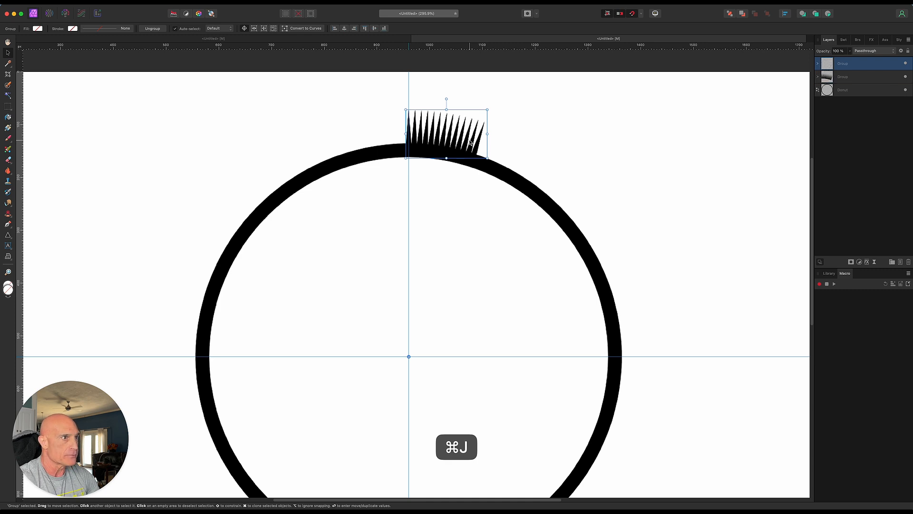
drag(446, 98, 535, 114)
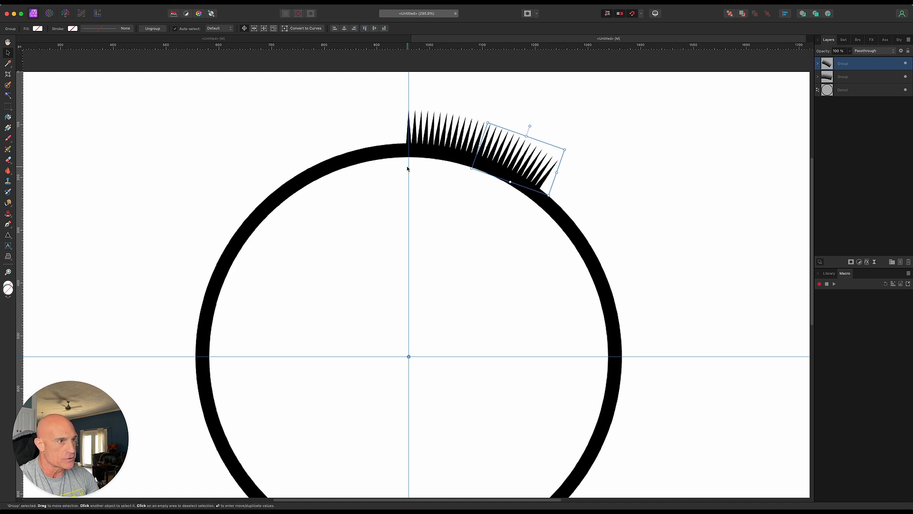
Step: Repeat the rotated duplication of the triangle group until spikes surround the entire ring
alt+scroll(409, 226, down, 3)
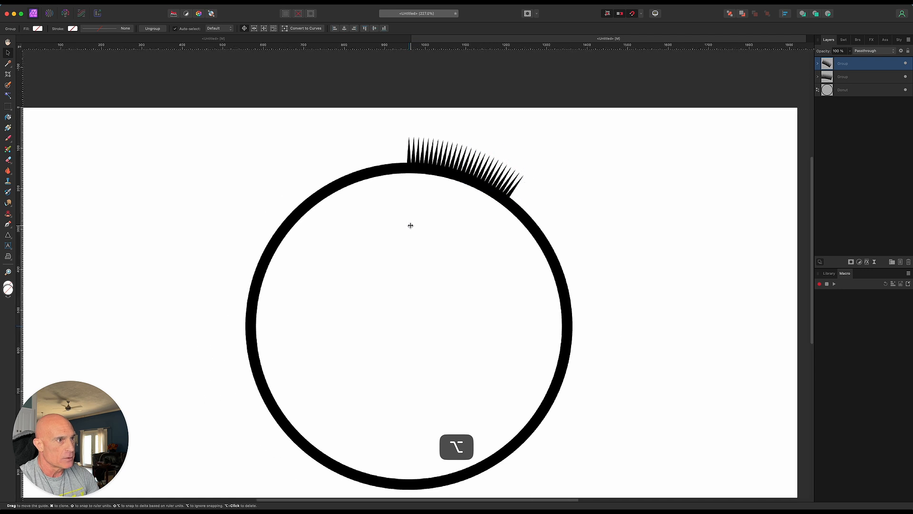
alt+scroll(410, 225, down, 2)
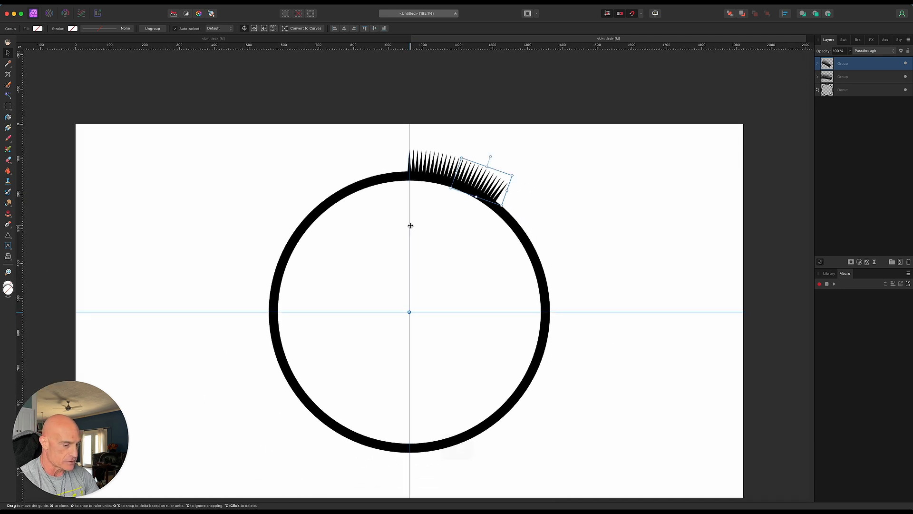
key(super+j)
key(super+j)
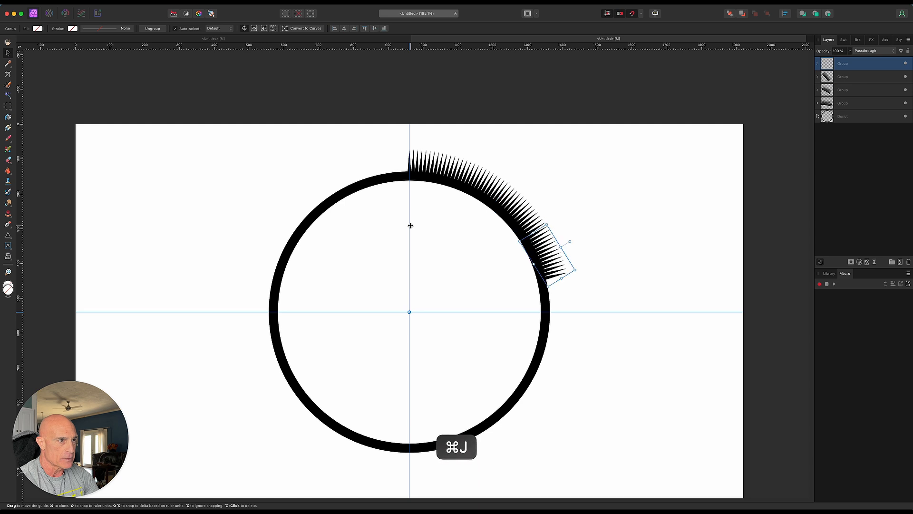
key(super+j)
key(super+j)
key(super+j)
key(super+j)
key(super+j)
key(super+j)
key(super+j)
key(super+j)
key(super+j)
key(super+j)
key(super+j)
key(super+j)
key(super+j)
key(super+j)
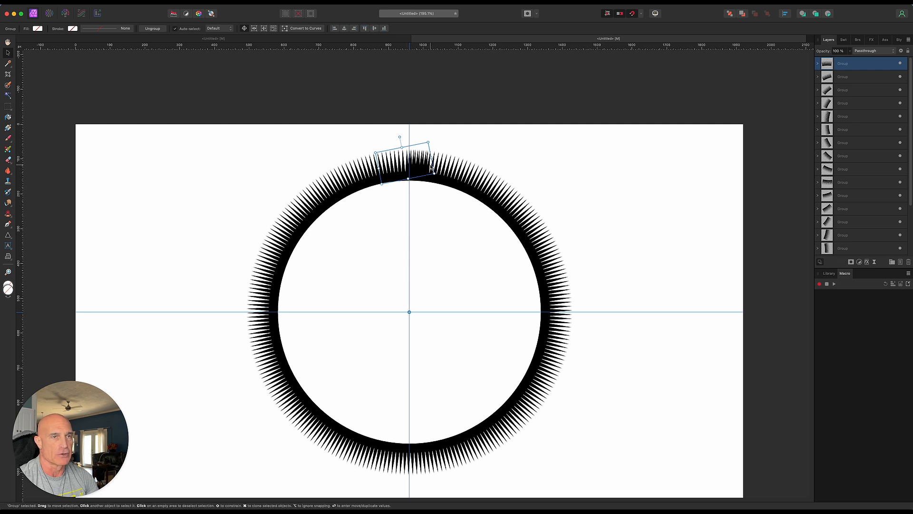
Step: Delete the five triangles in the last group that overlap the first group's spikes, then collapse the group and deselect
click(818, 64)
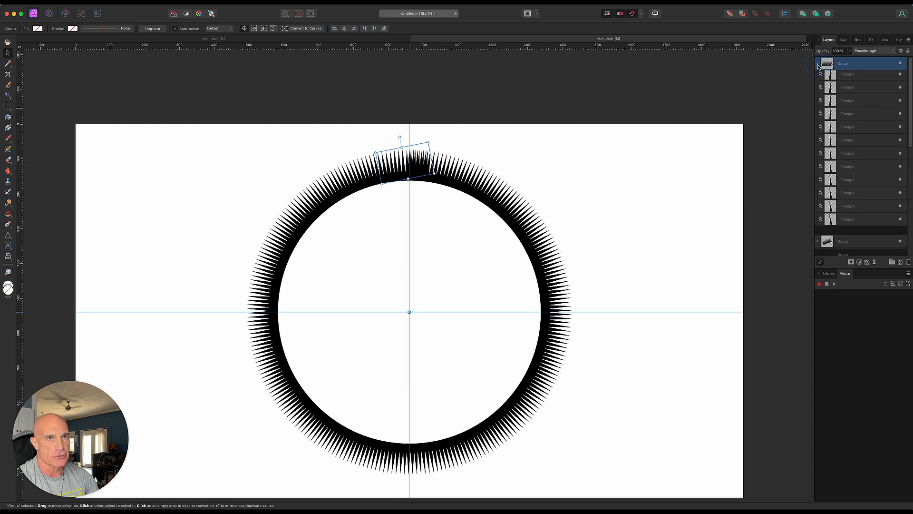
click(874, 81)
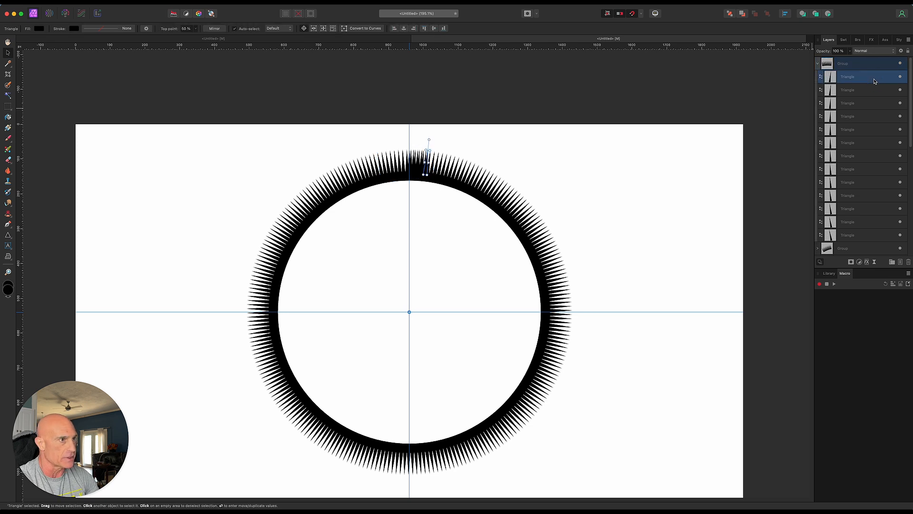
key(super+z)
key(super+z)
key(super+z)
key(super+z)
key(super+z)
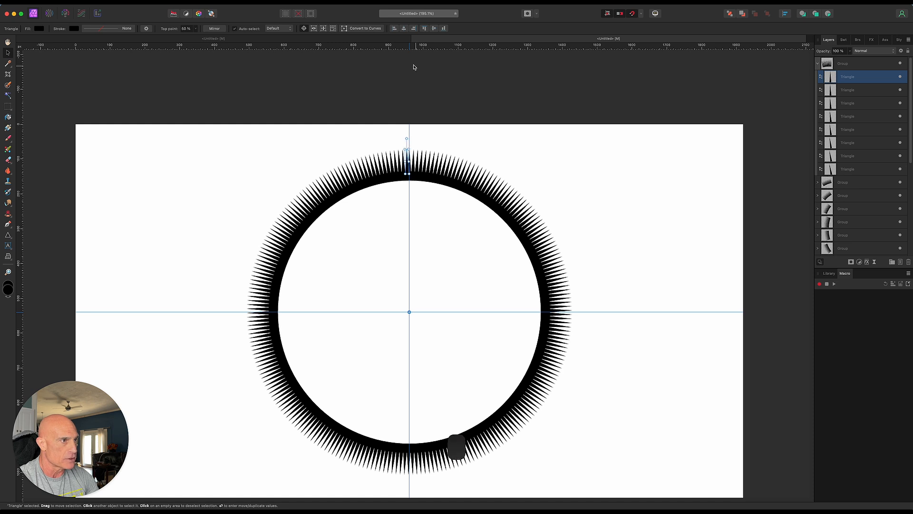
click(818, 64)
click(779, 72)
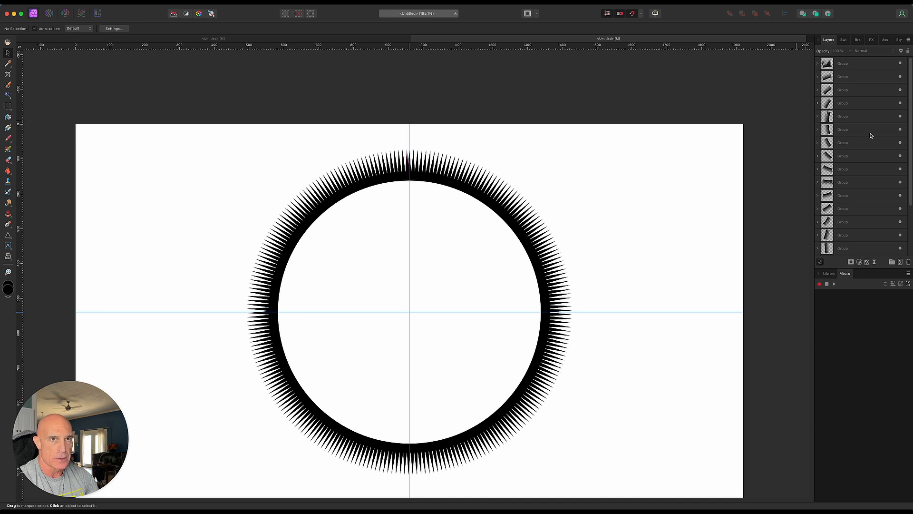
Step: Combine all the triangle groups into a single group, excluding the donut, and rasterize and trim it
click(870, 69)
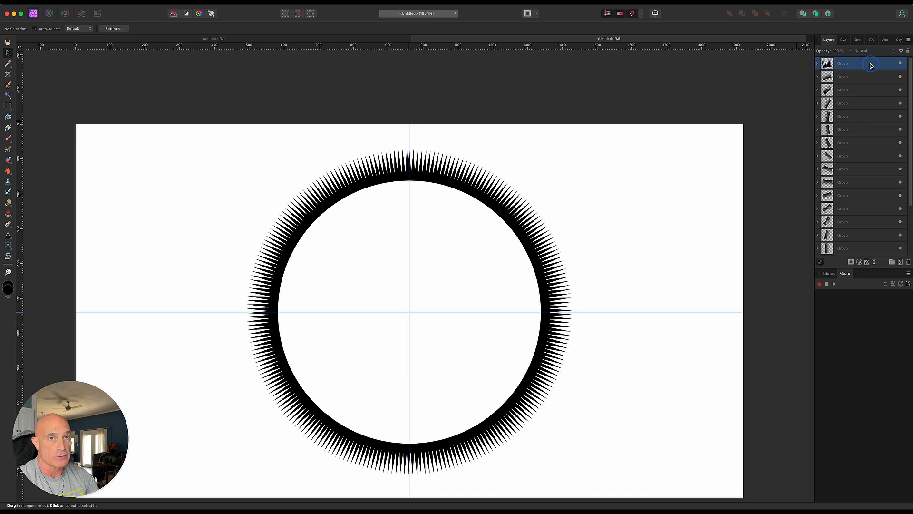
scroll(851, 178, down, 5)
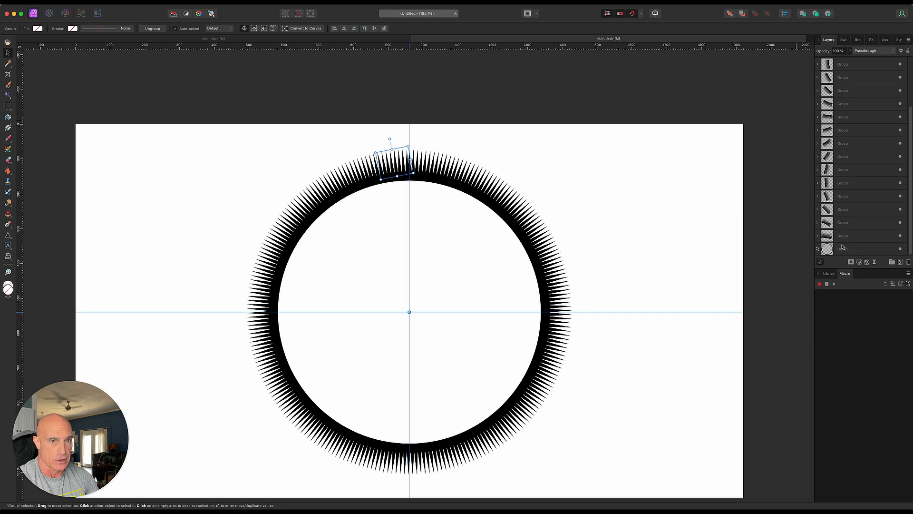
shift+click(859, 236)
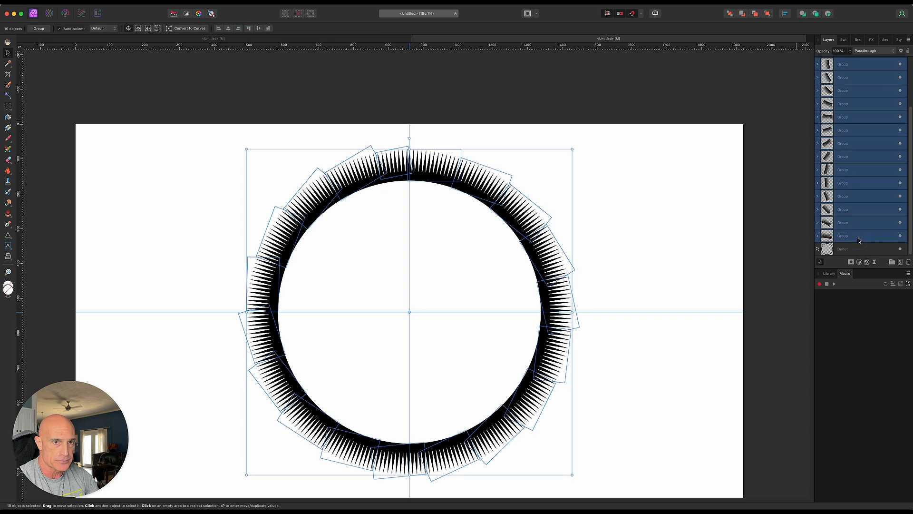
right_click(858, 239)
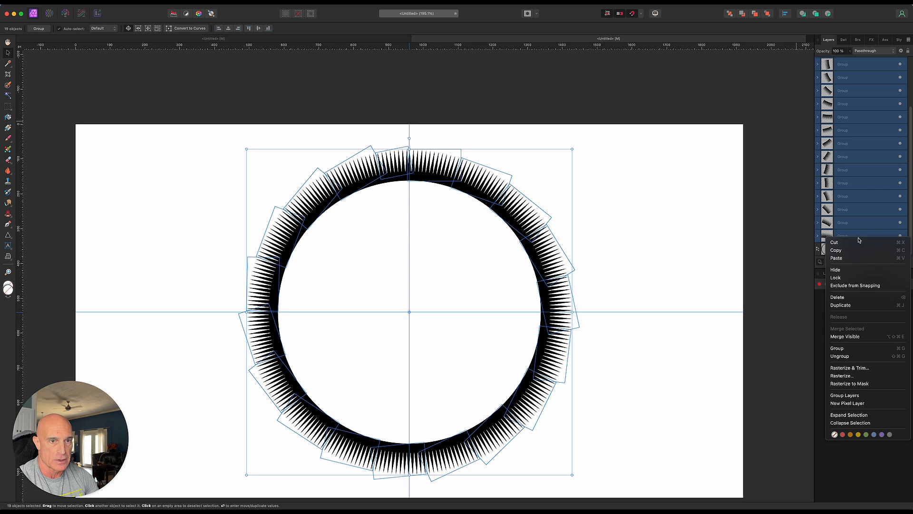
click(837, 347)
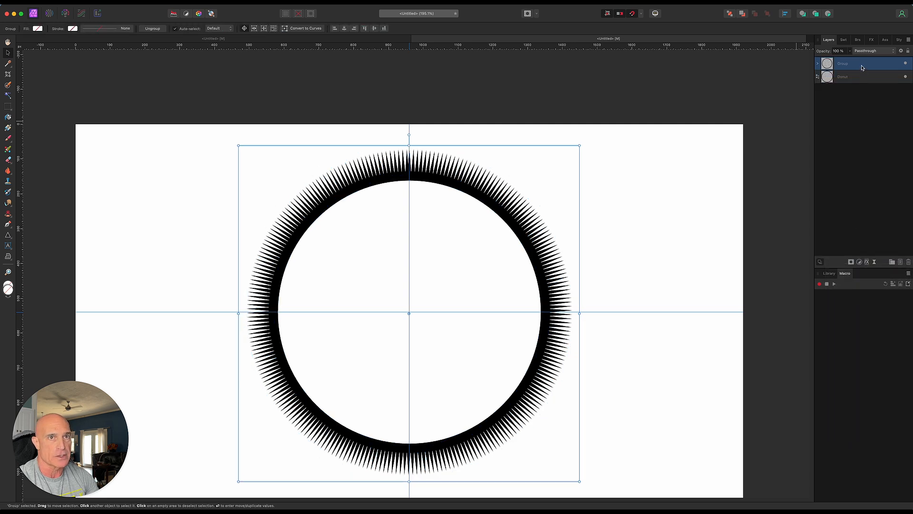
right_click(862, 68)
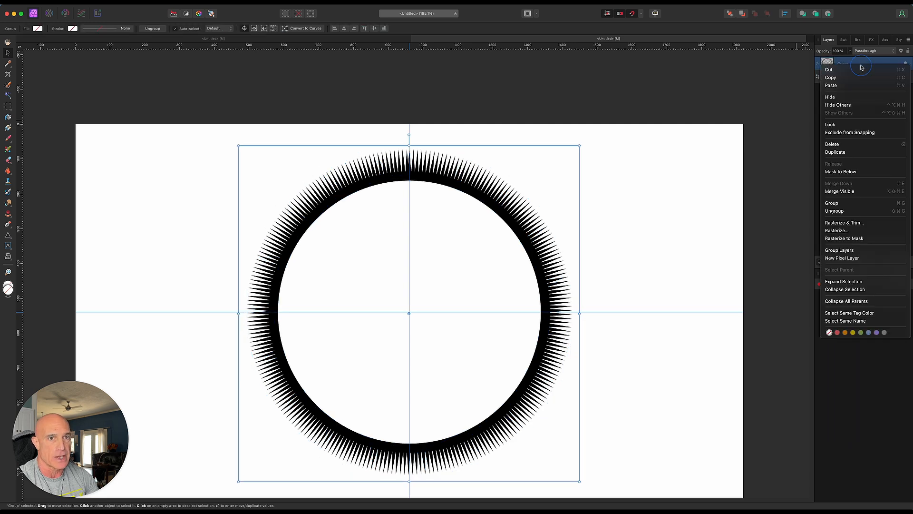
click(831, 225)
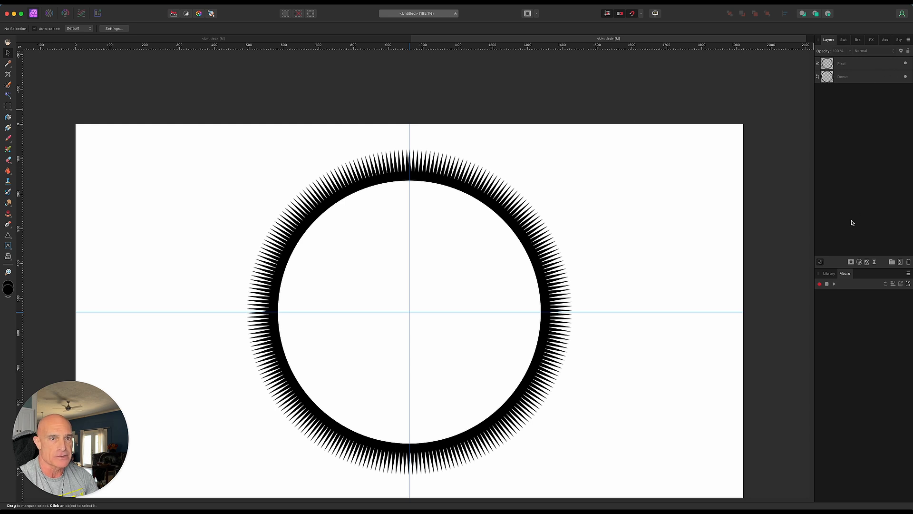
Step: Apply a Color Overlay effect in golden yellow (FFCD00) to the rasterized spikes layer
click(873, 69)
click(866, 262)
click(676, 303)
click(693, 303)
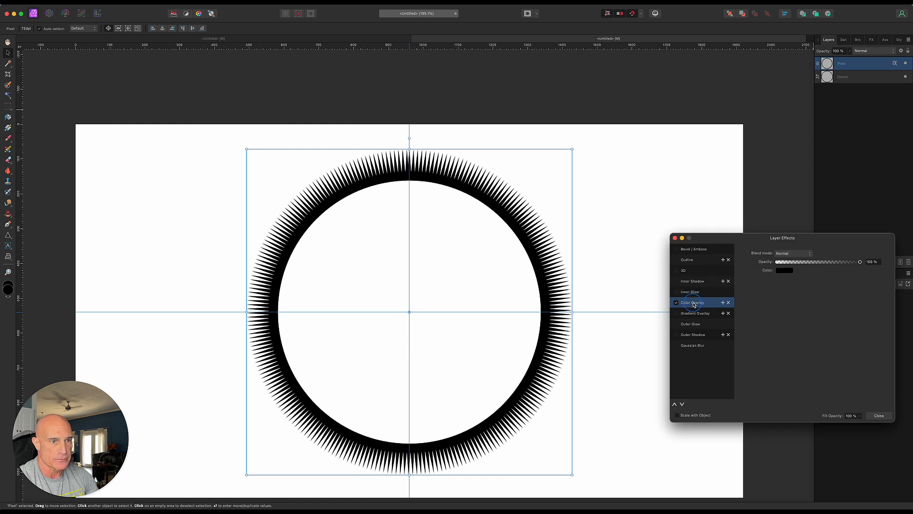
click(784, 270)
drag(835, 353, 833, 354)
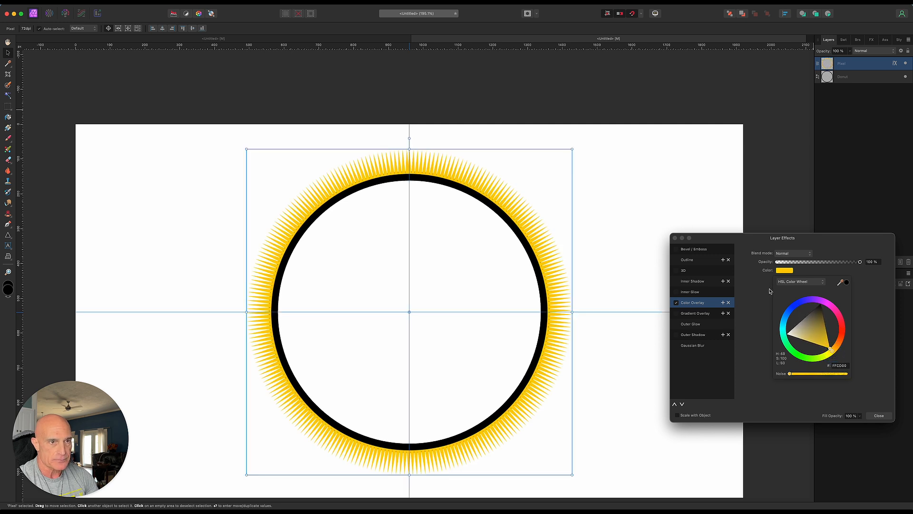
click(676, 238)
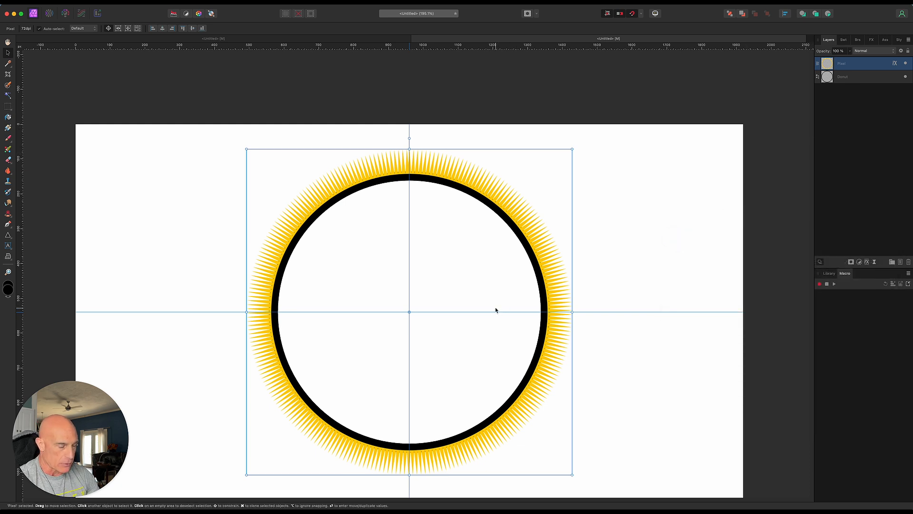
Step: Add a new pixel layer and place it below the donut at the bottom of the layer stack
scroll(495, 309, down, 3)
scroll(495, 310, down, 1)
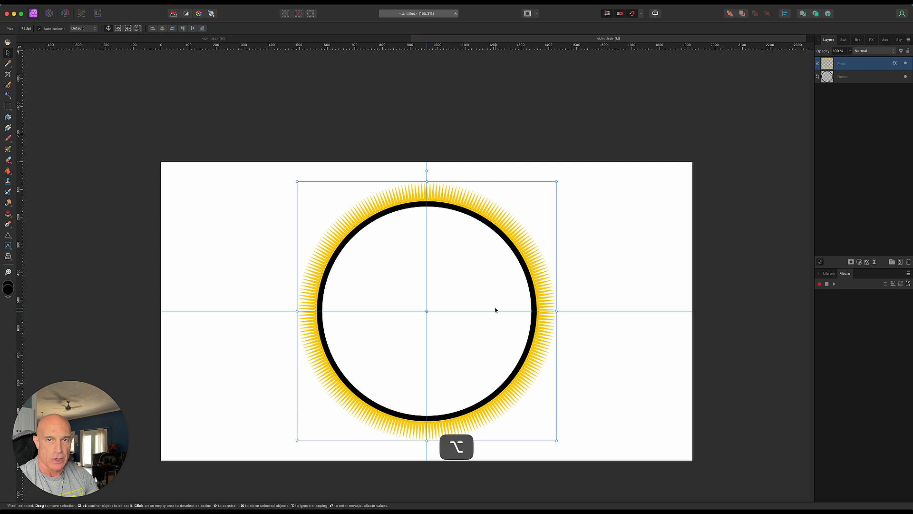
click(859, 167)
click(901, 263)
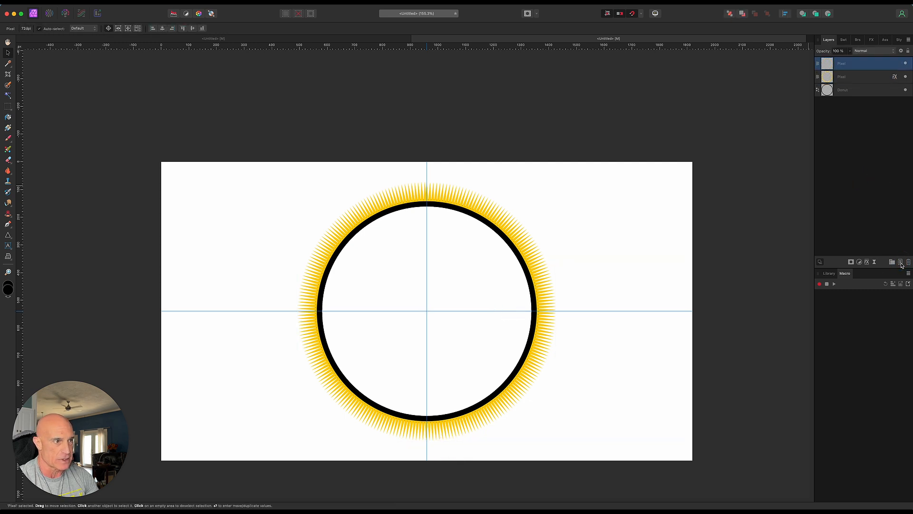
drag(847, 66, 851, 113)
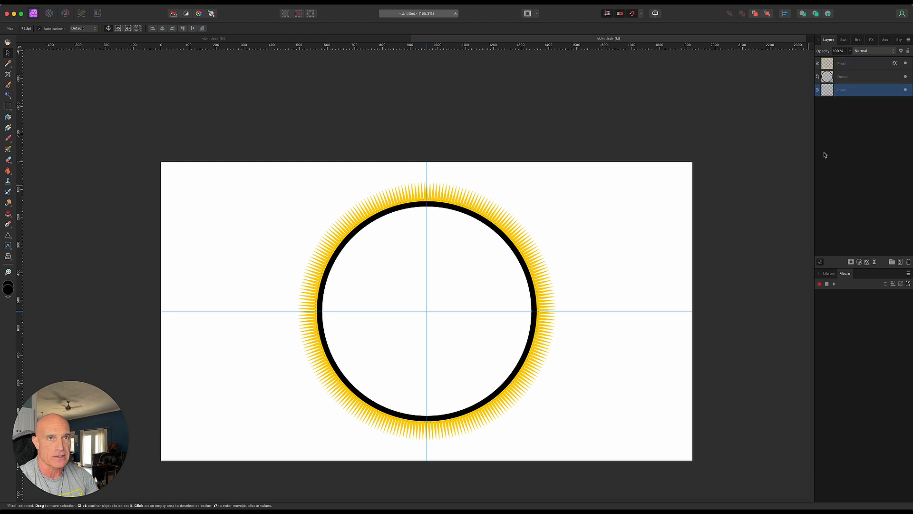
Step: Fill the bottom layer with a linear gradient from the guides' intersection to the canvas's upper-right corner, colouring the centre stop dark grey 454545
click(8, 128)
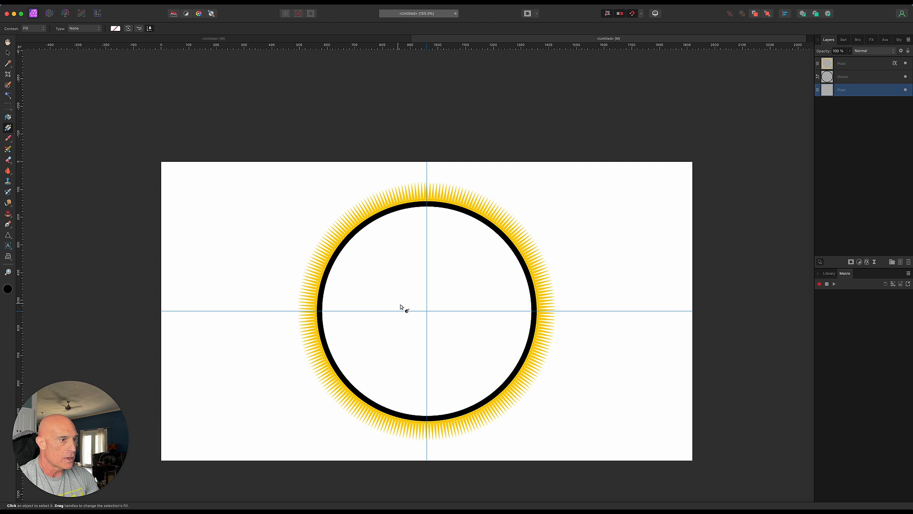
drag(427, 311, 692, 162)
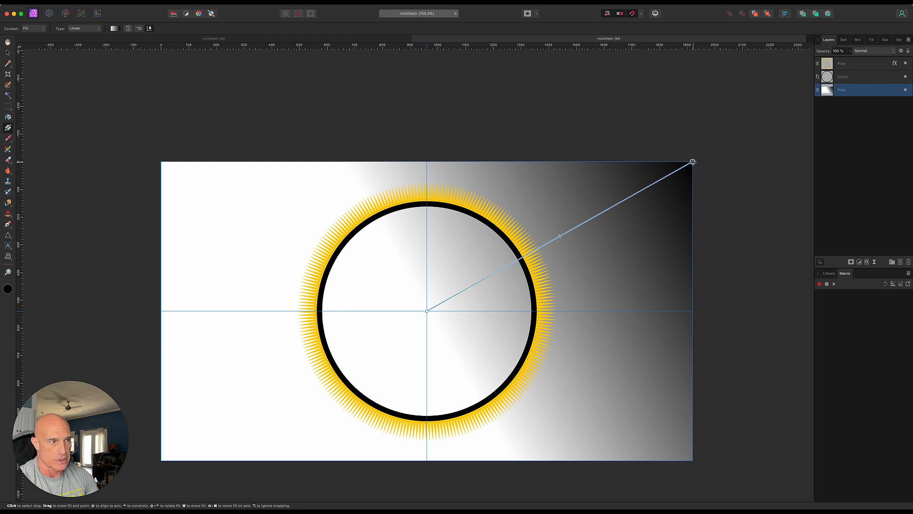
click(427, 311)
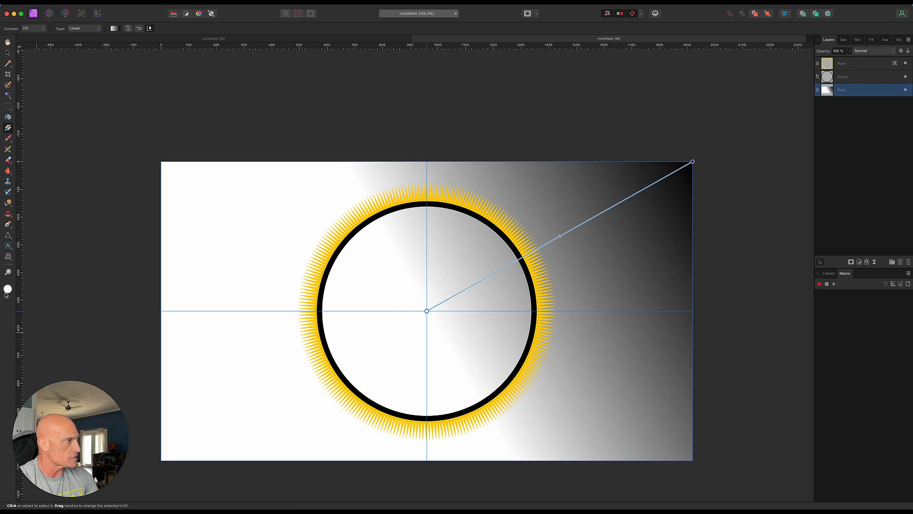
click(7, 290)
click(15, 354)
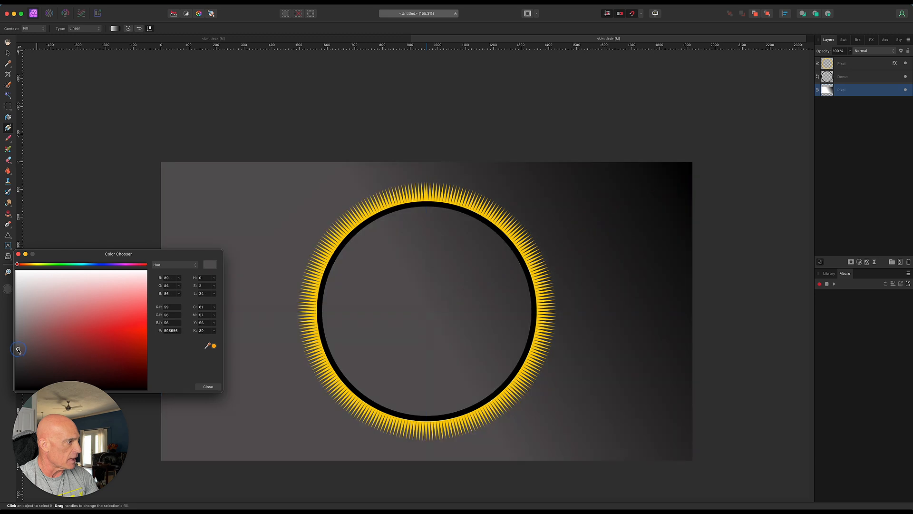
drag(15, 354, 13, 357)
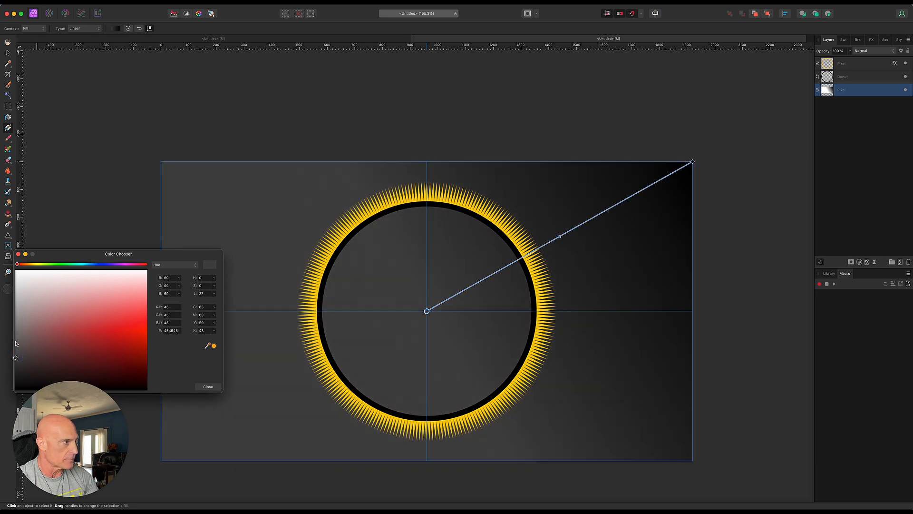
click(208, 386)
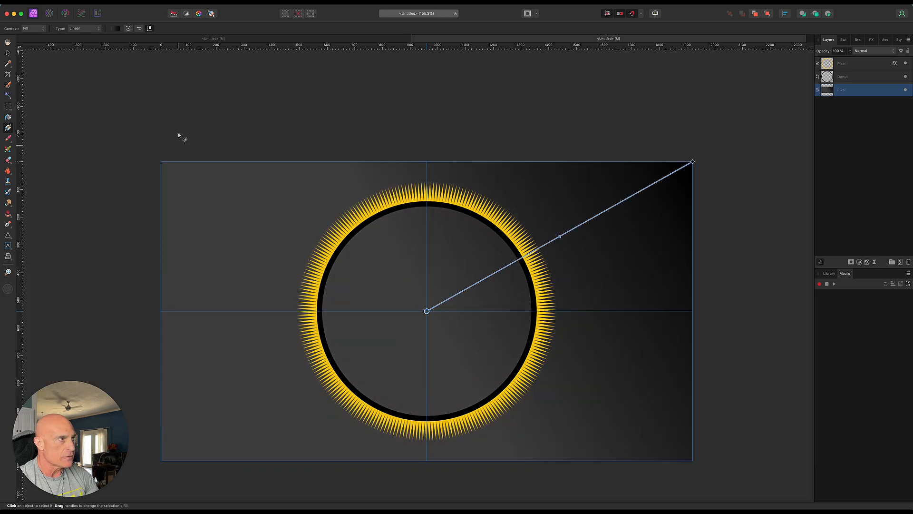
Step: Change the background gradient's type to Radial, then return to the Move tool and deselect
click(85, 28)
click(76, 42)
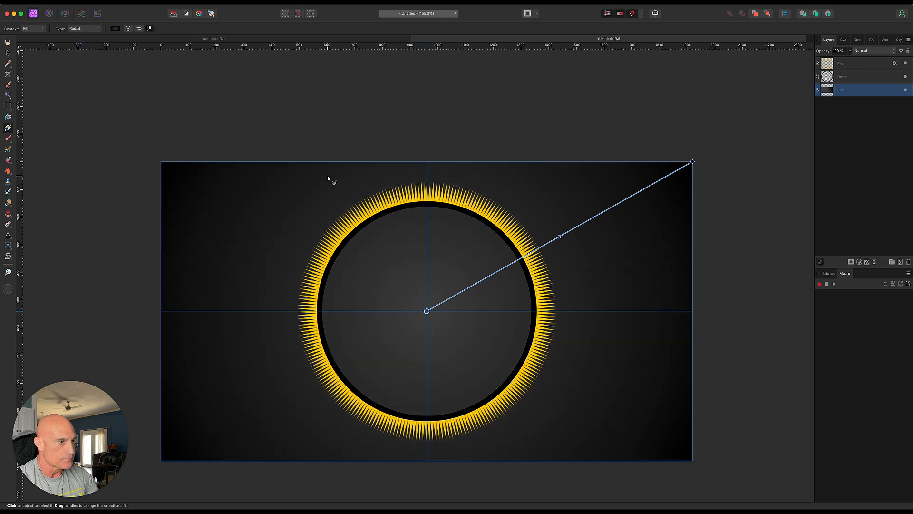
click(9, 54)
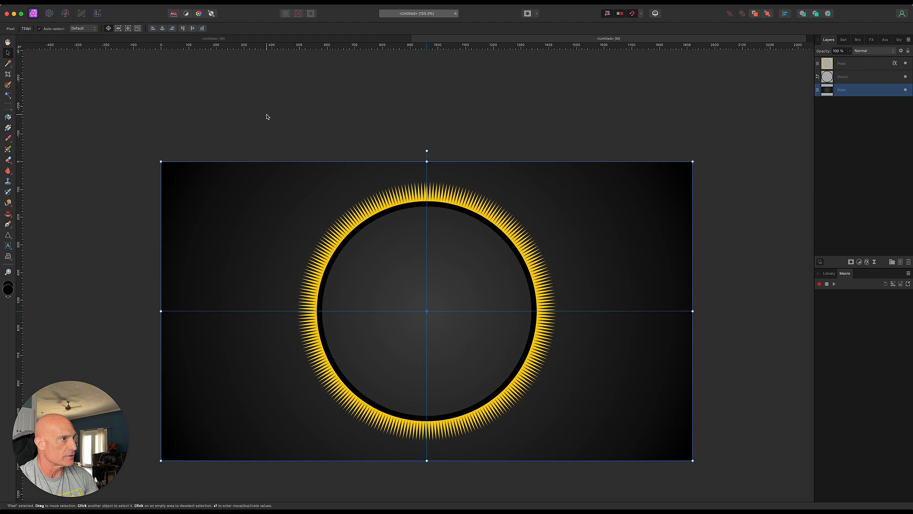
click(300, 114)
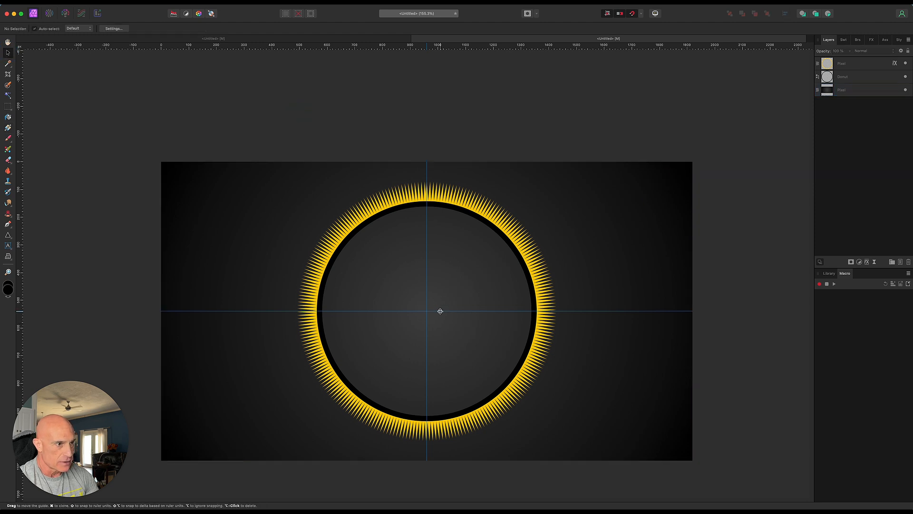
Step: Add a pixel layer directly above the gradient background and set up the Paint Brush with white as the active colour
click(686, 183)
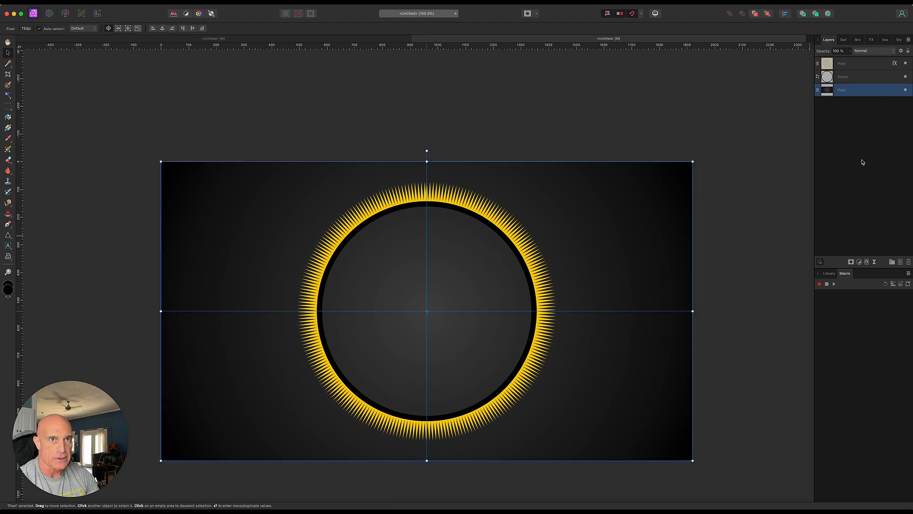
click(900, 262)
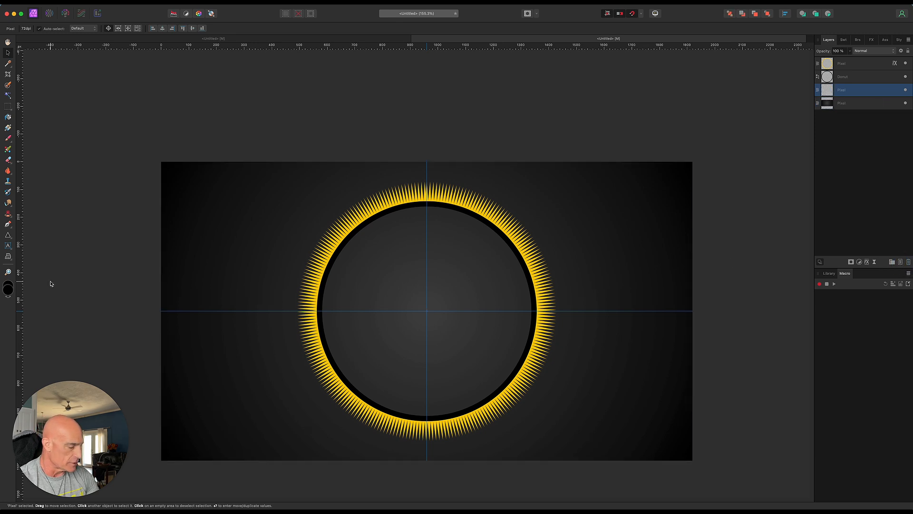
click(8, 140)
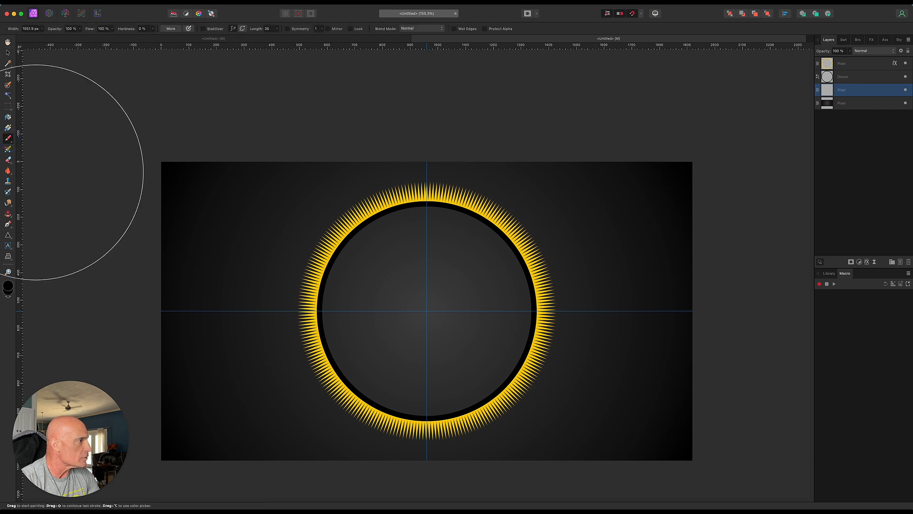
key(d)
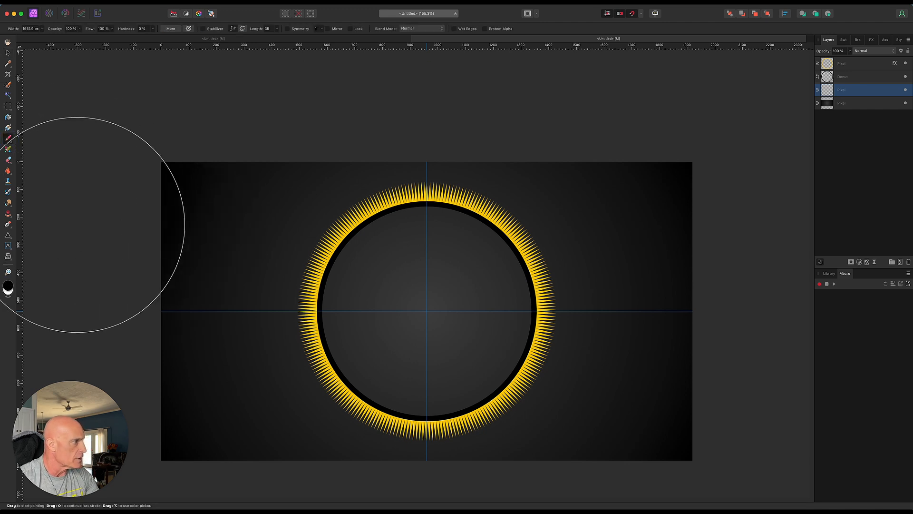
click(7, 292)
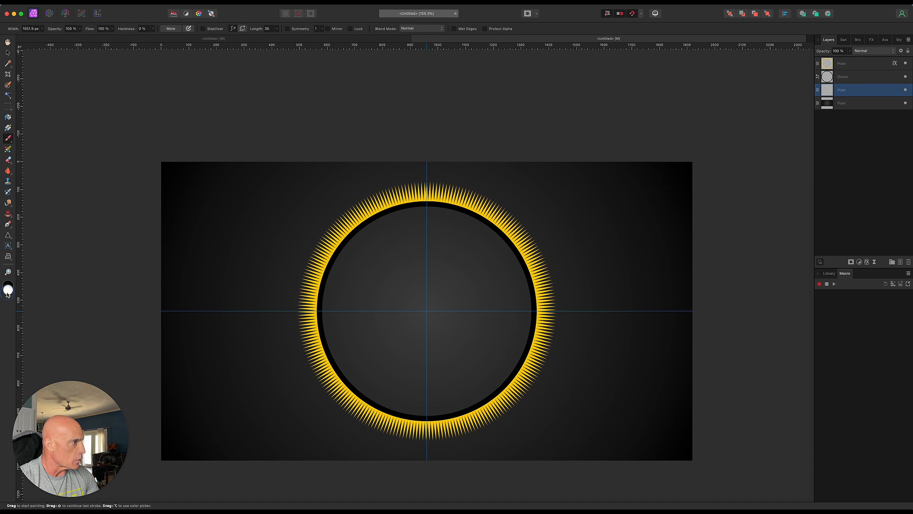
Step: Shrink the soft brush to about half the ring's inner diameter and paint a white glow at the guides' intersection
drag(81, 224, 405, 307)
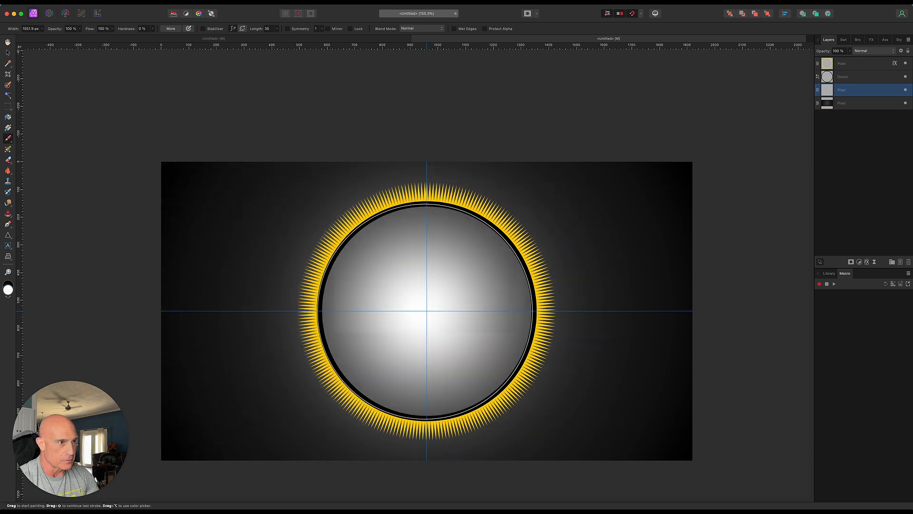
key(bracketleft)
key(bracketleft)
key(bracketleft)
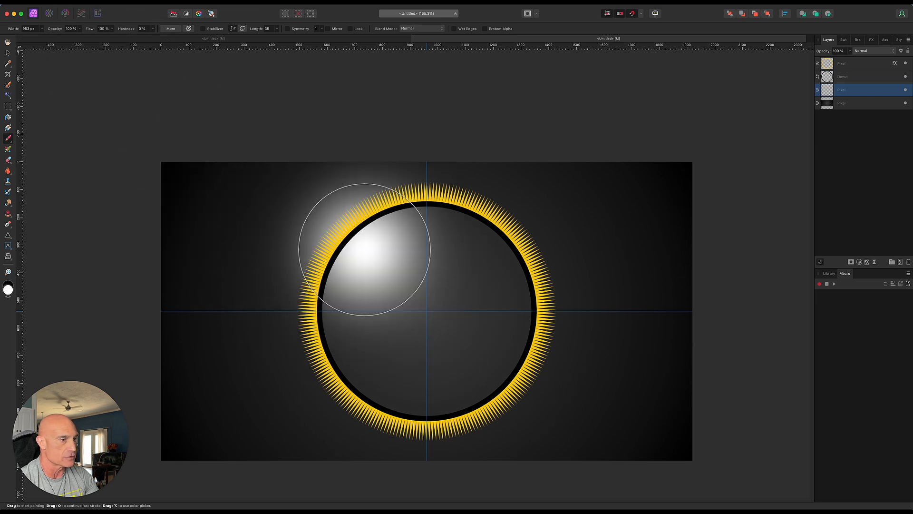
key(bracketleft)
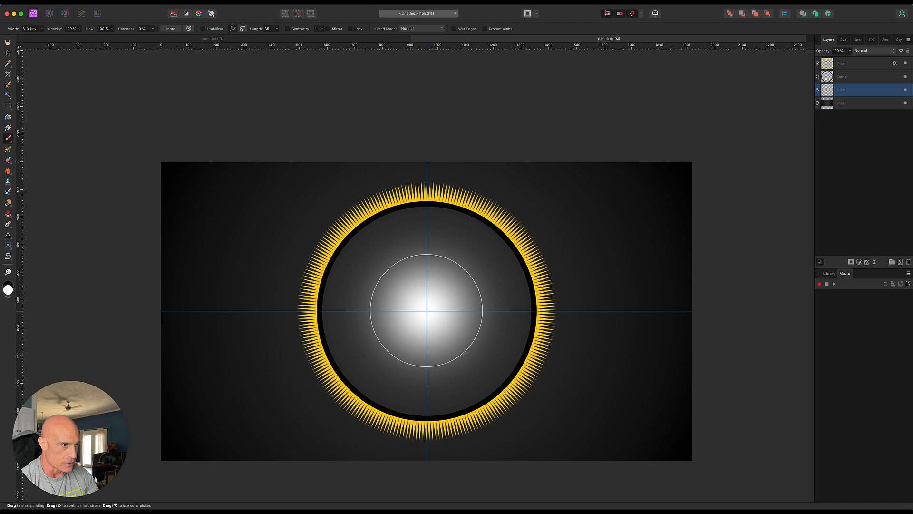
click(427, 311)
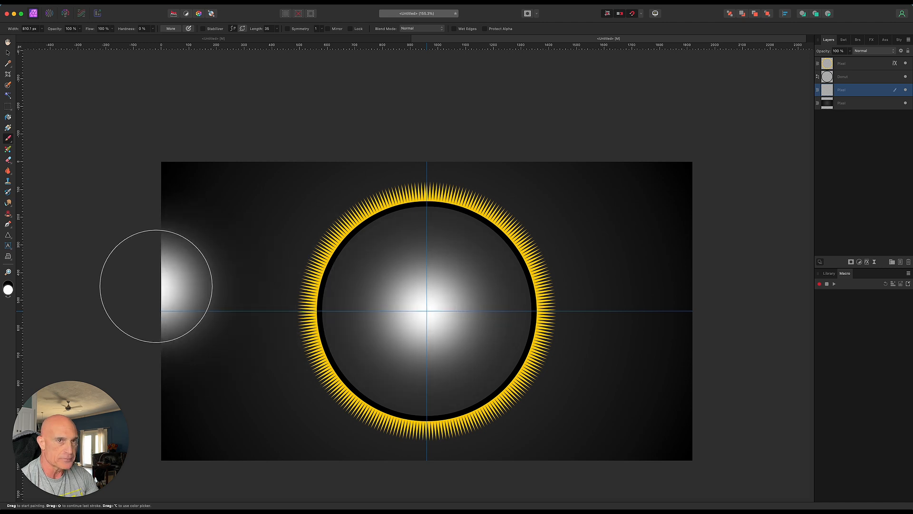
Step: Add a pixel layer beneath the white glow and set the brush colour to orange with hue 32, saturation 100 and lightness 42
click(901, 262)
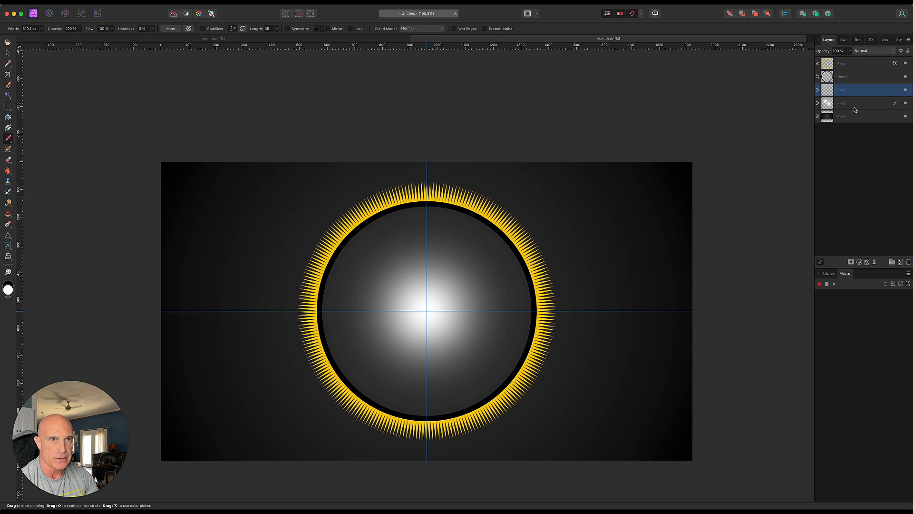
drag(855, 91, 855, 114)
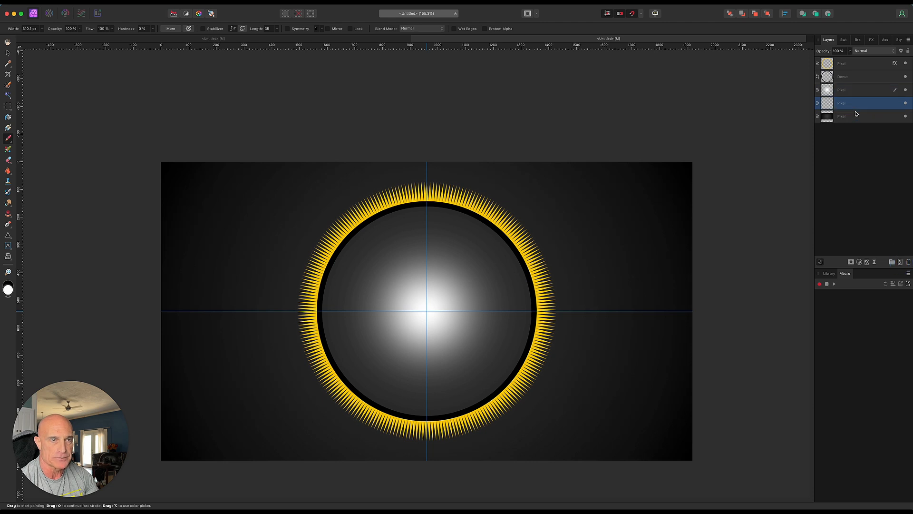
double_click(8, 290)
drag(33, 264, 29, 265)
click(146, 339)
click(18, 254)
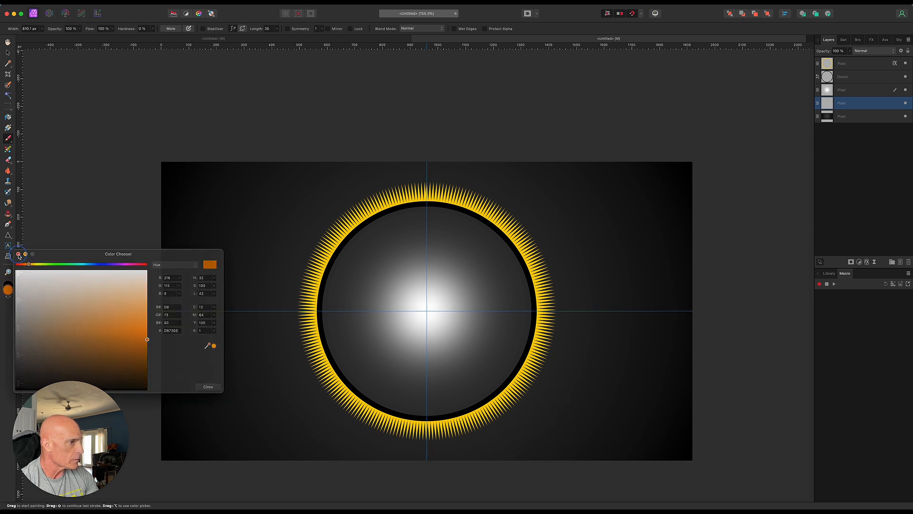
Step: Enlarge the soft brush beyond the ring and paint an orange glow at the guides' intersection, finishing with the Move tool and nothing selected
click(429, 302)
key(])
key(])
key(])
key(])
key(])
key(])
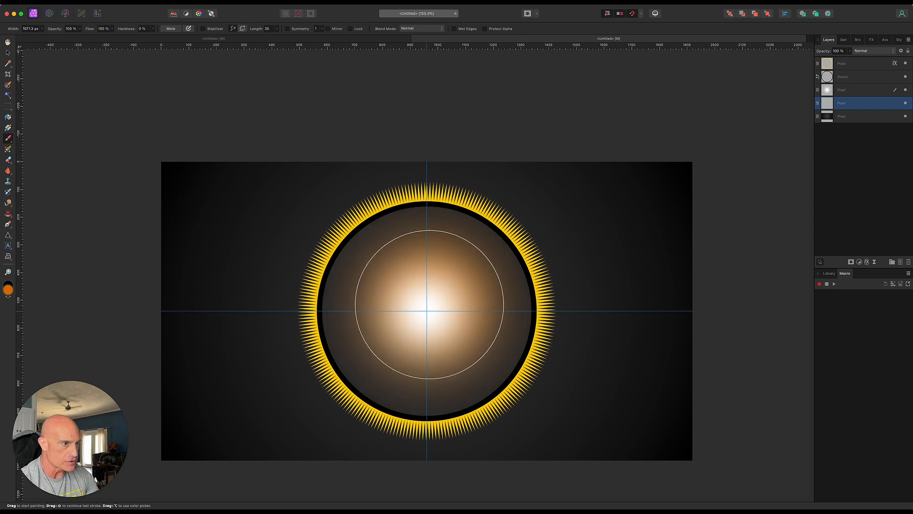
key([)
key([)
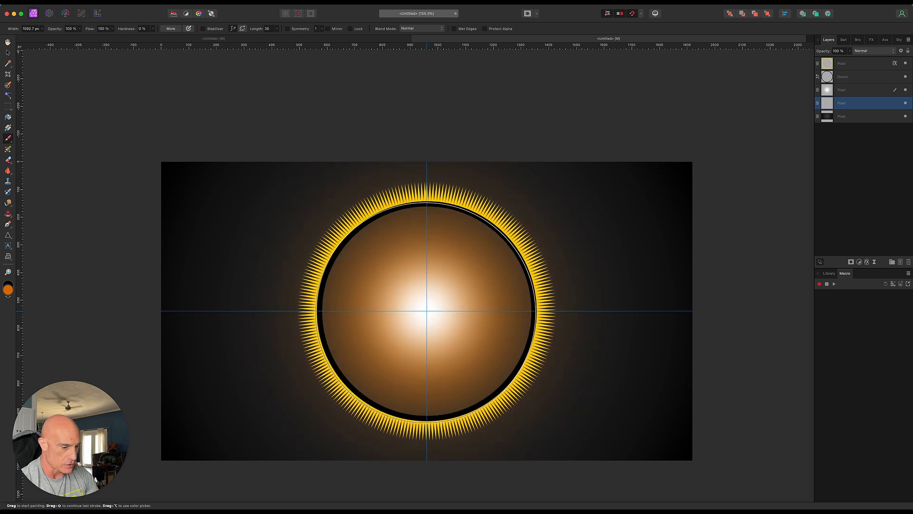
click(426, 311)
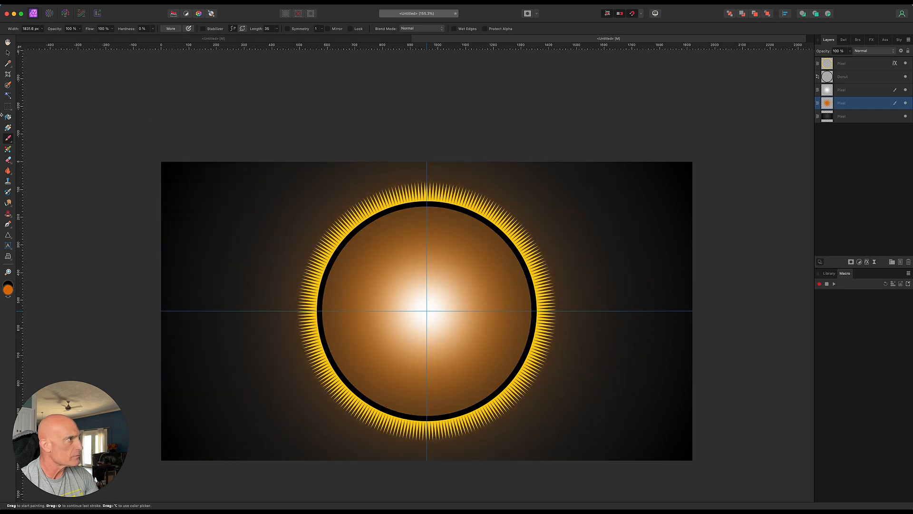
click(7, 53)
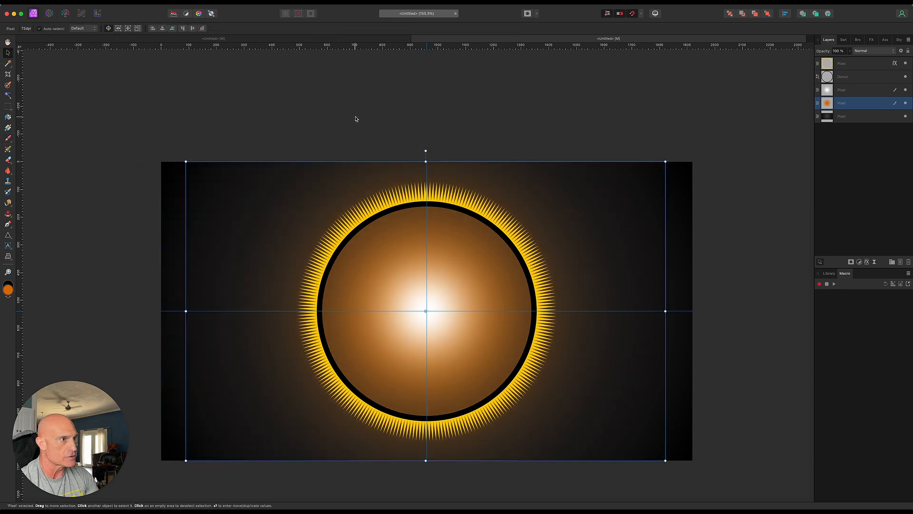
click(493, 115)
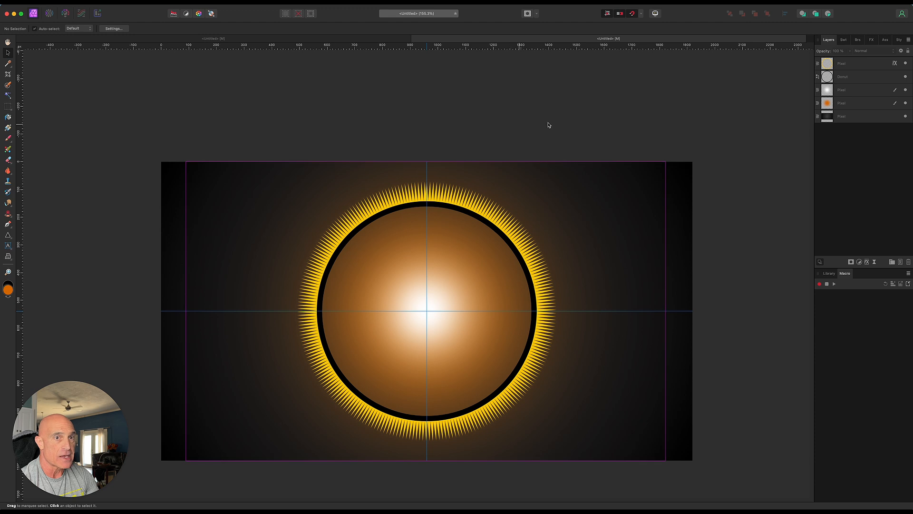
Step: Hide the black donut ring and add a large artistic text letter "X" across the circle's interior
click(906, 77)
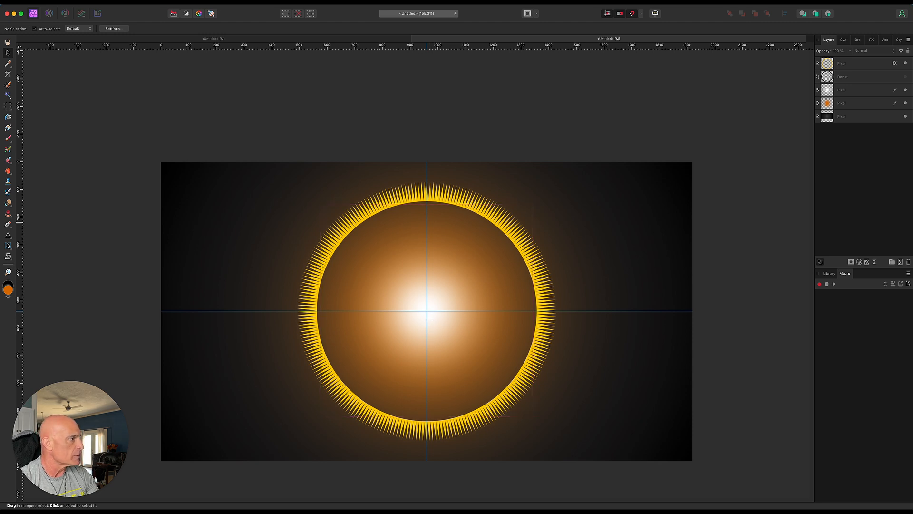
click(8, 245)
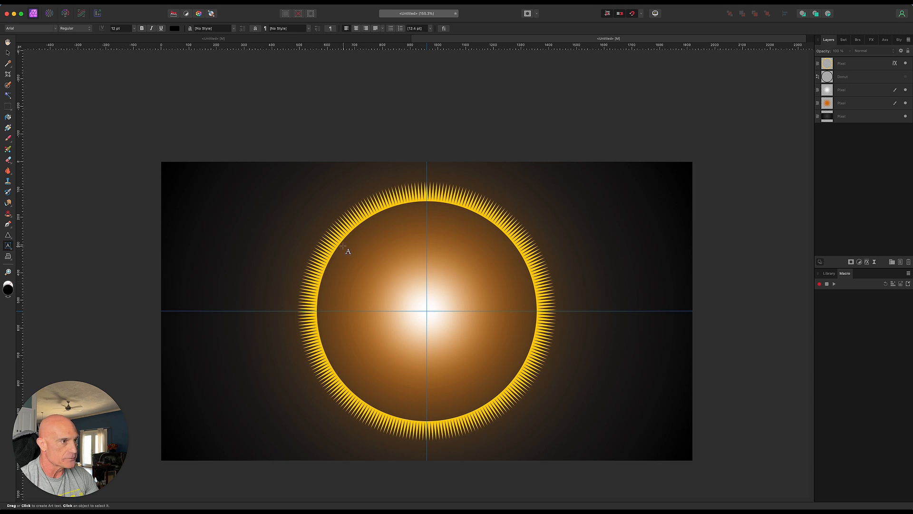
drag(341, 242, 691, 417)
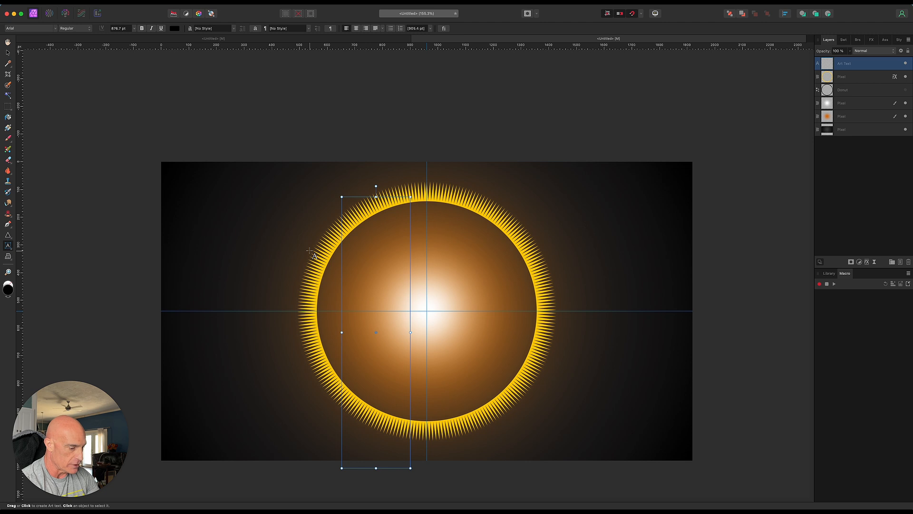
text(X)
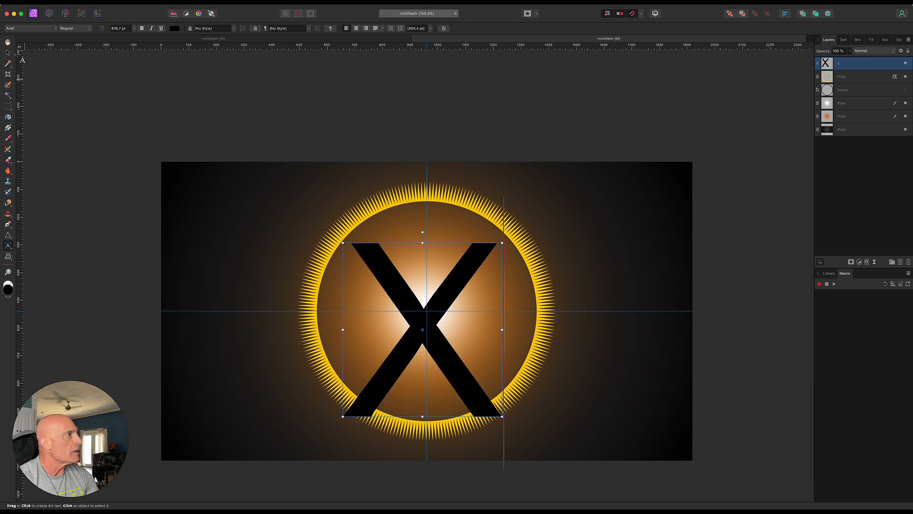
Step: Browse the installed fonts and change the X's typeface to Neuropolitical
click(8, 53)
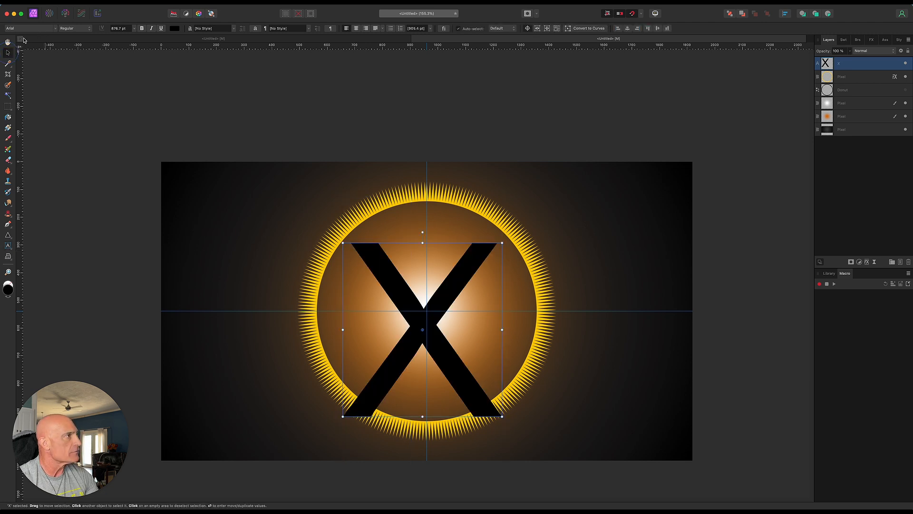
click(28, 28)
text(Cinzel)
scroll(111, 286, down, 20)
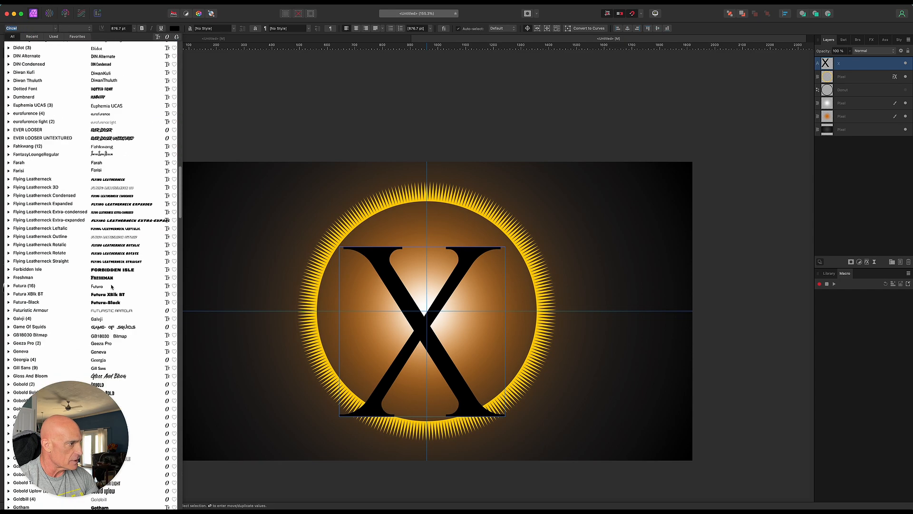
scroll(111, 286, down, 10)
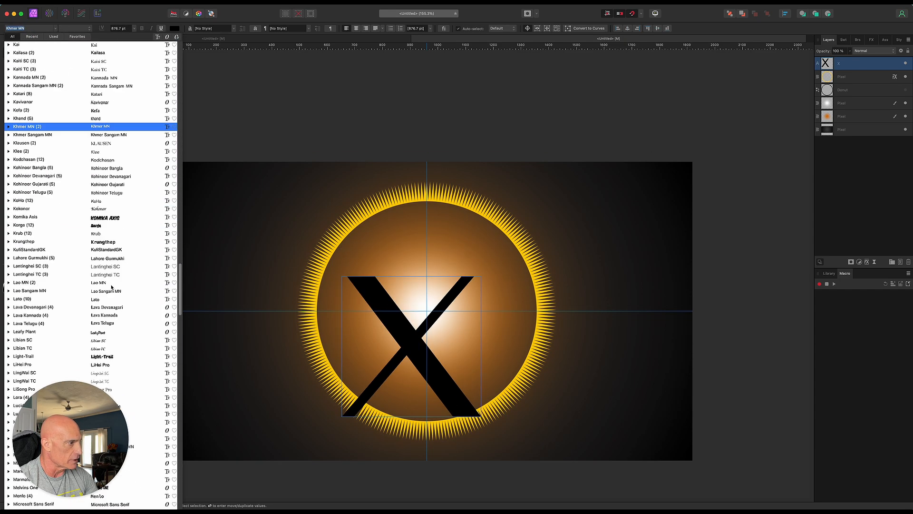
click(111, 285)
Step: Scale the X down to about 706 pt so it fits inside the golden spikes, and centre it near the guides' intersection
drag(434, 311, 418, 310)
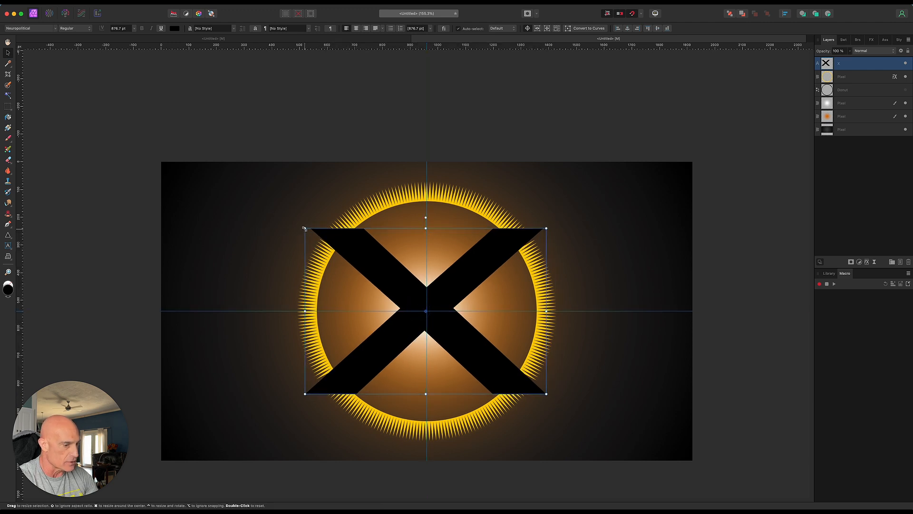
drag(304, 229, 324, 243)
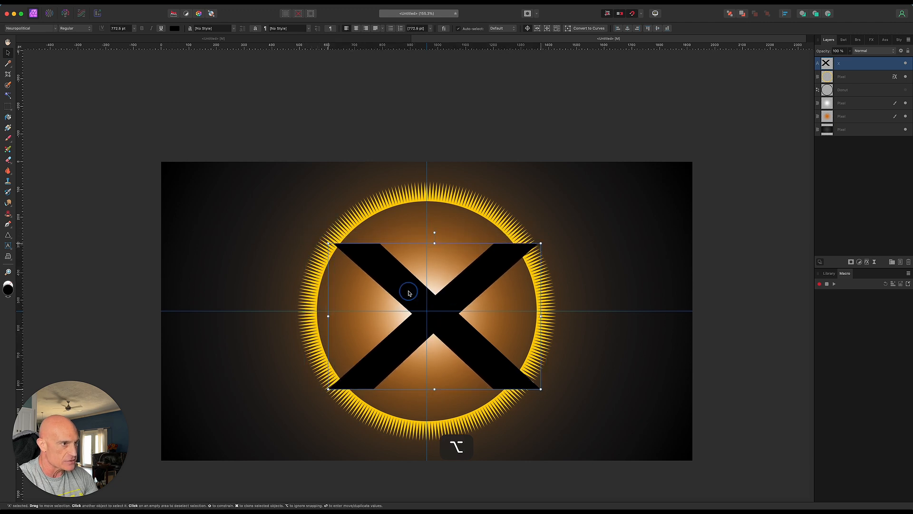
drag(404, 292, 400, 290)
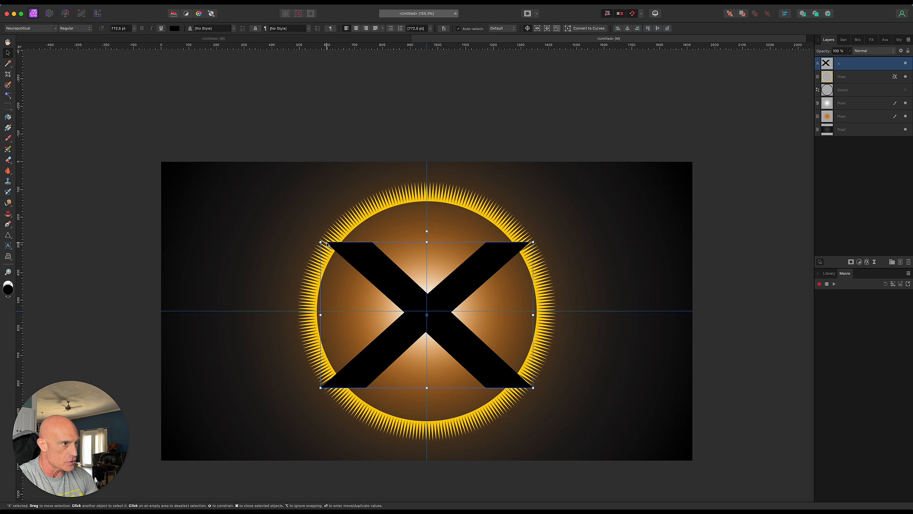
drag(319, 241, 338, 255)
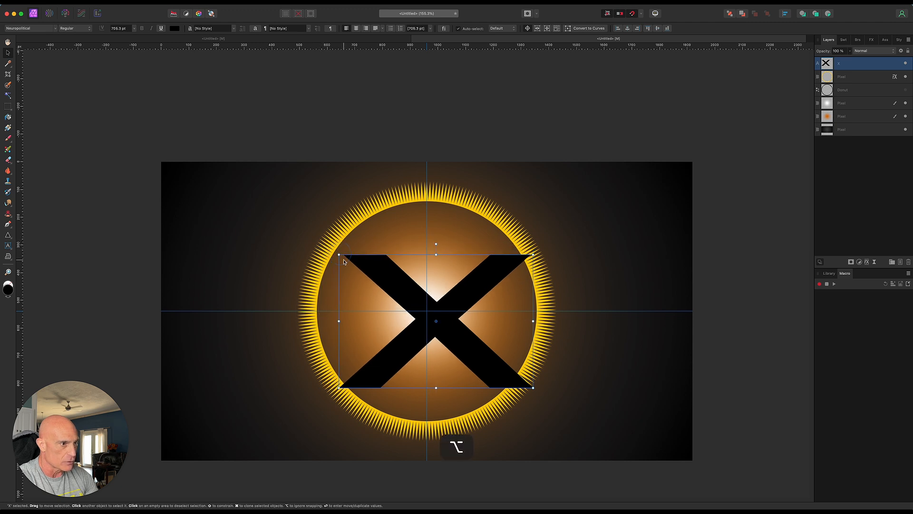
drag(398, 287, 389, 281)
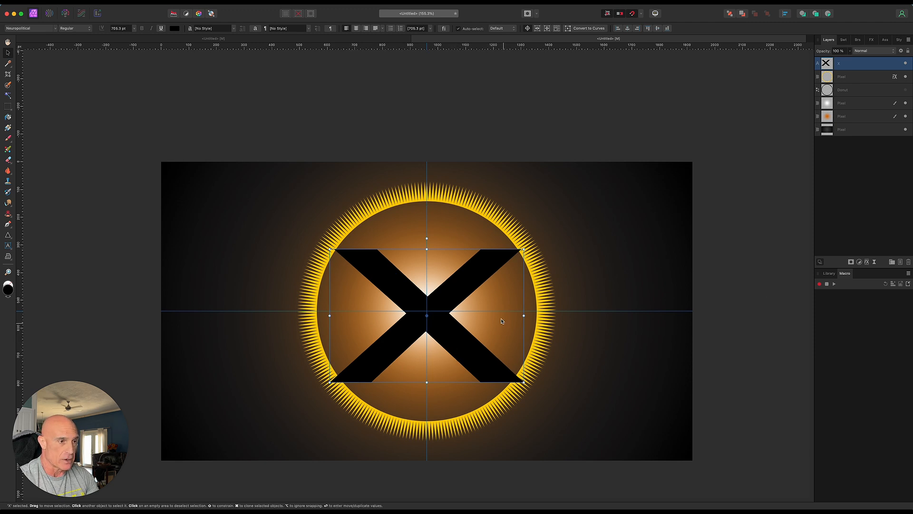
Step: Group the white and orange glow layers and rasterize the group into a single pixel layer
click(866, 103)
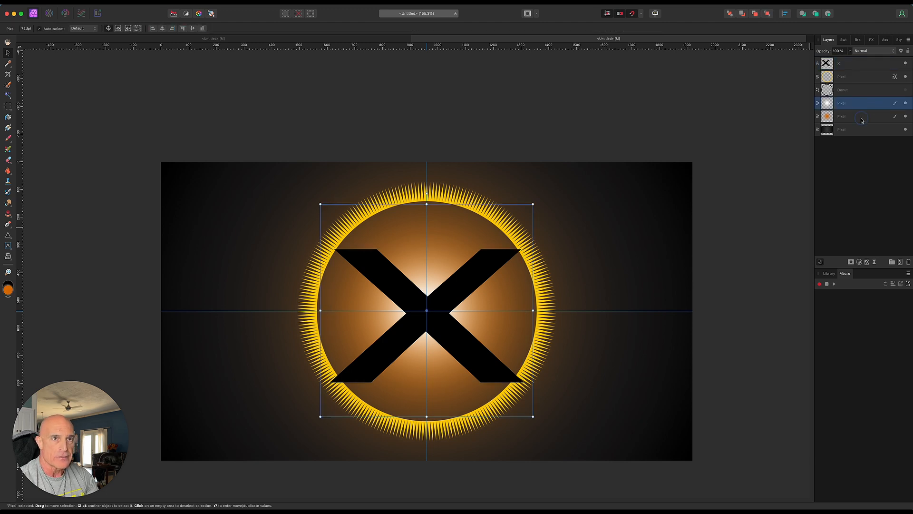
shift+click(862, 116)
right_click(862, 117)
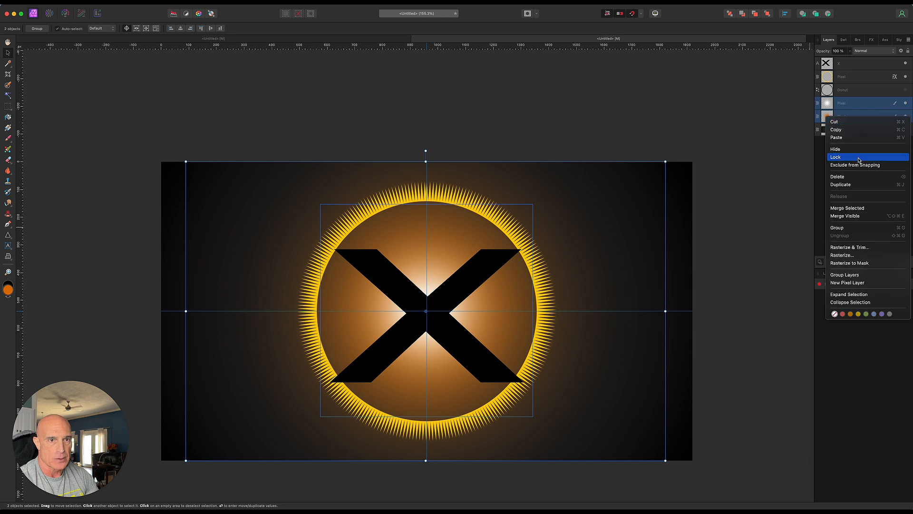
click(847, 229)
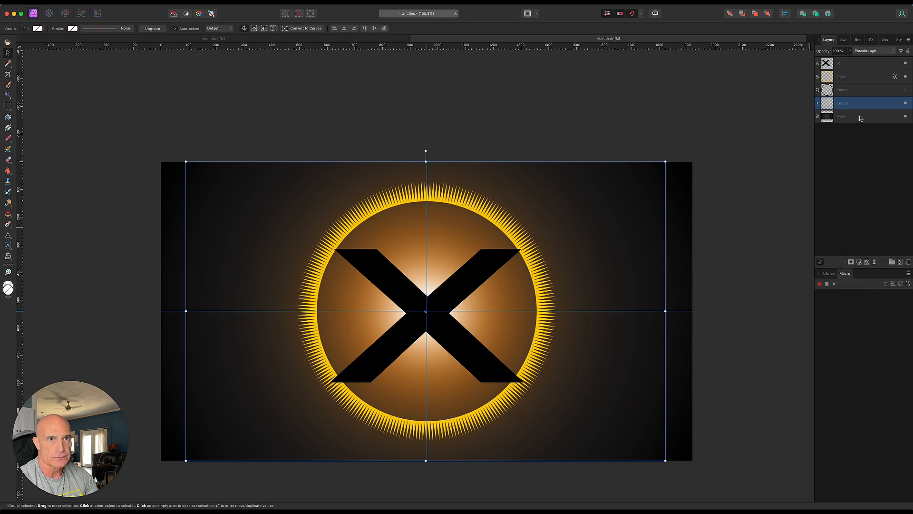
right_click(856, 102)
click(856, 259)
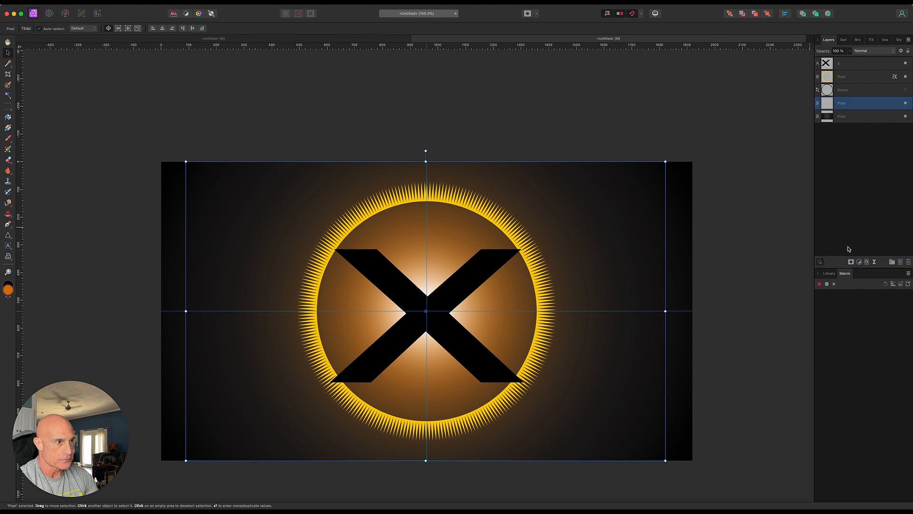
Step: Copy the X-shaped area of the merged glow onto its own layer, deselect, and hide the text layer
super+click(826, 64)
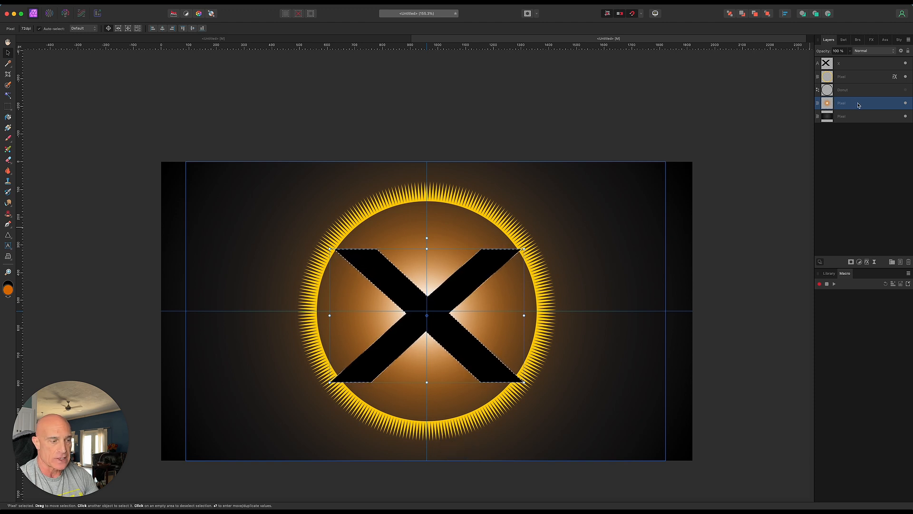
key(super+c)
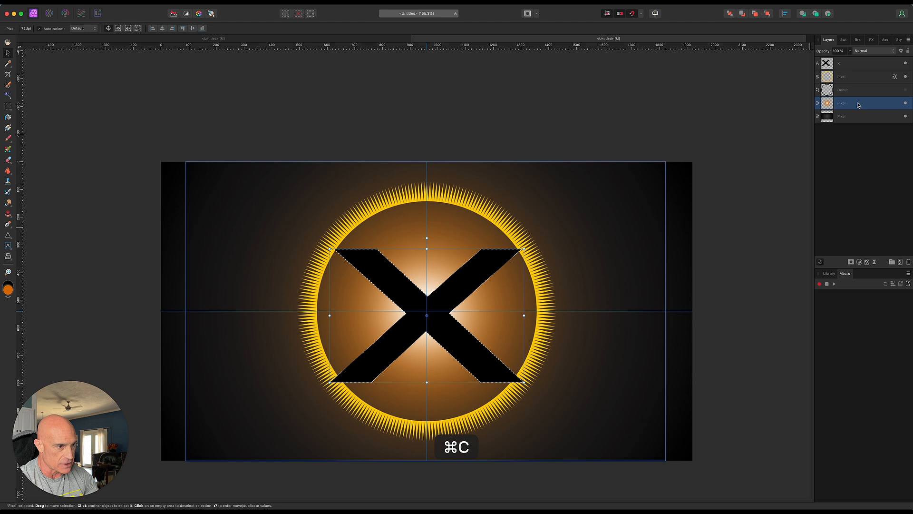
key(super+v)
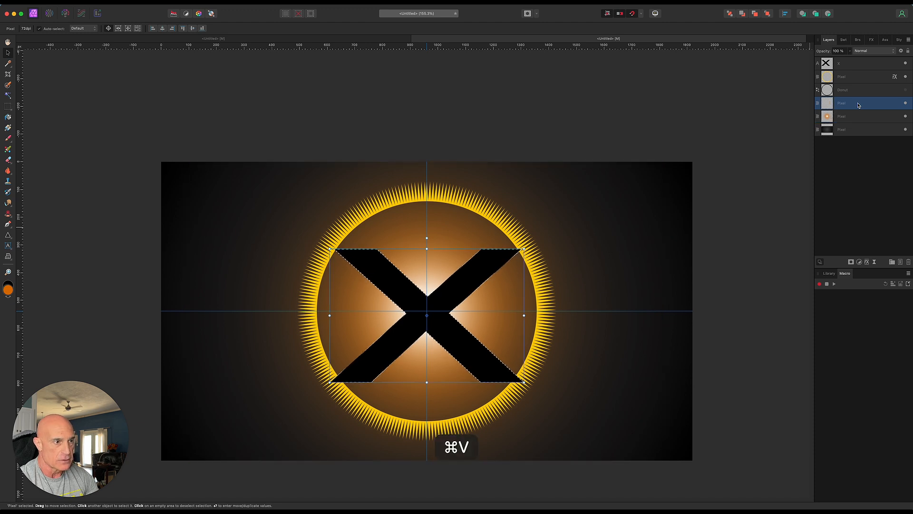
key(super+d)
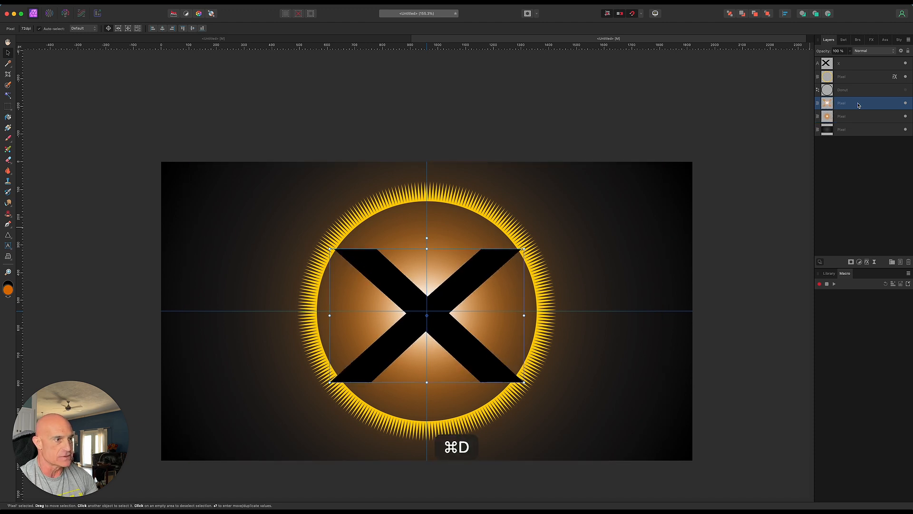
click(905, 64)
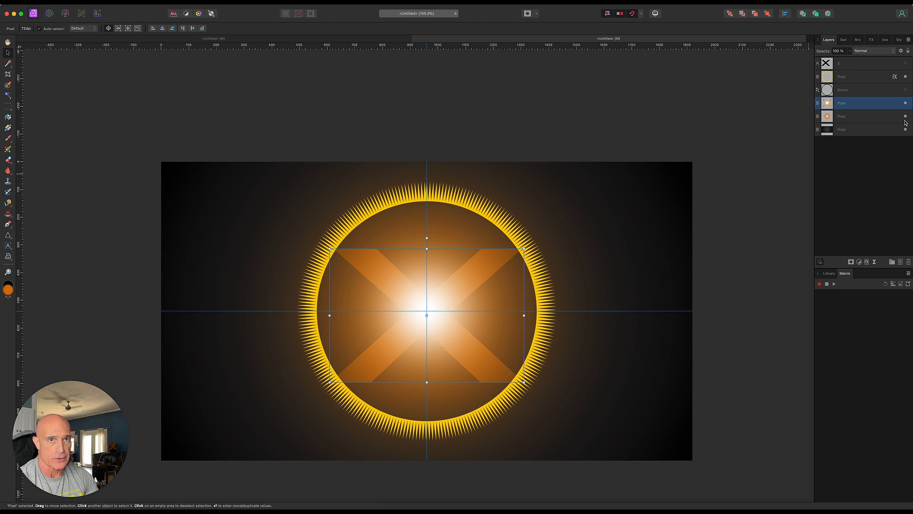
Step: Enable the Bevel / Emboss effect on the X-shaped glow layer and set its type to Emboss
click(868, 262)
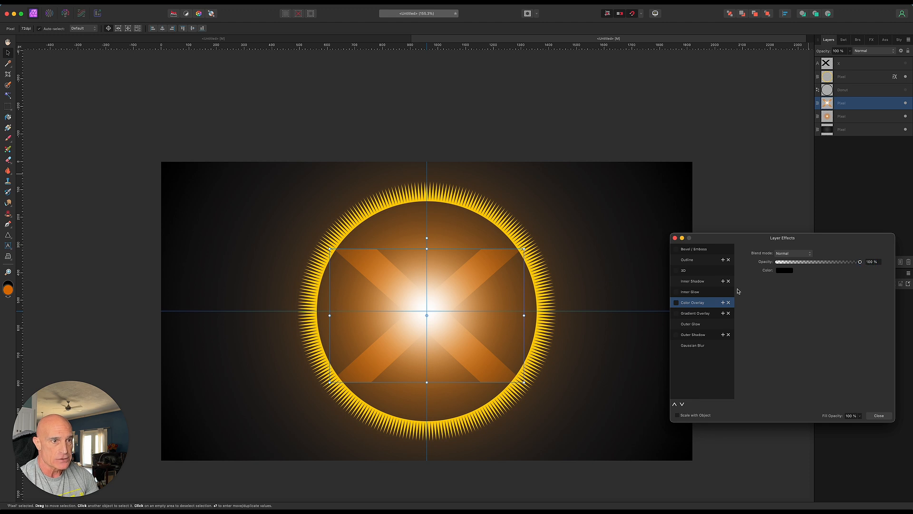
click(677, 249)
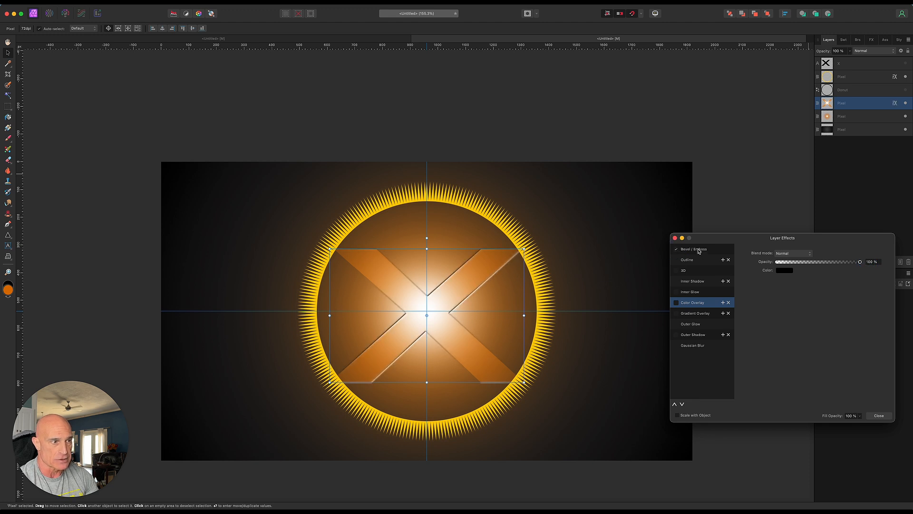
click(699, 250)
click(786, 252)
click(785, 245)
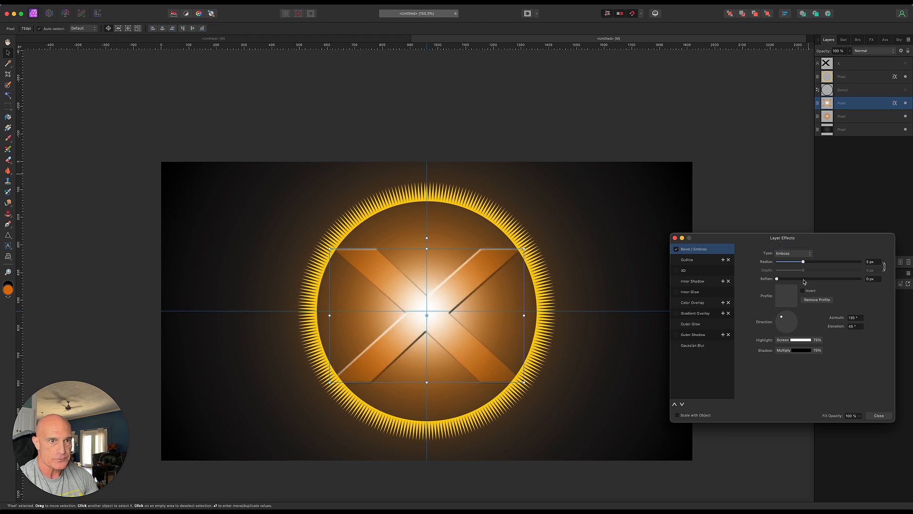
Step: Unlink the emboss radius from its depth, setting the radius to about 0.6 px and the depth to about 6.6 px
drag(804, 262, 806, 262)
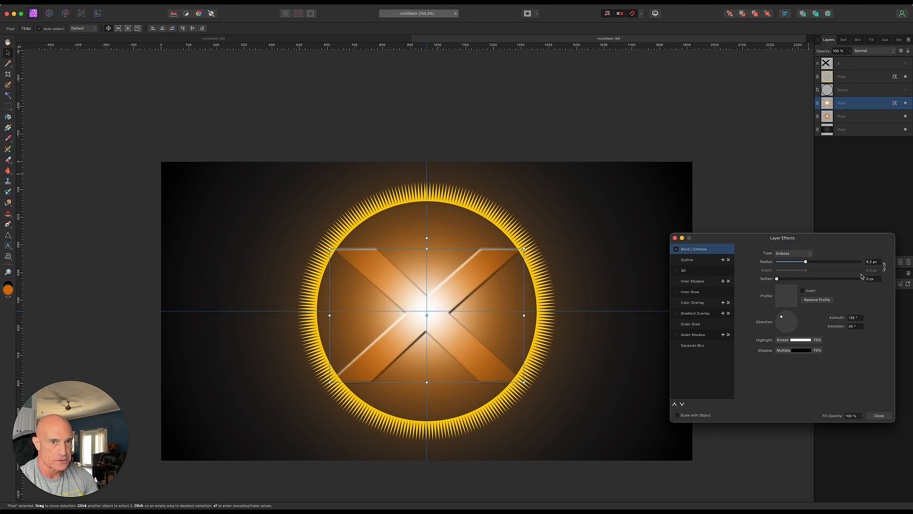
click(884, 268)
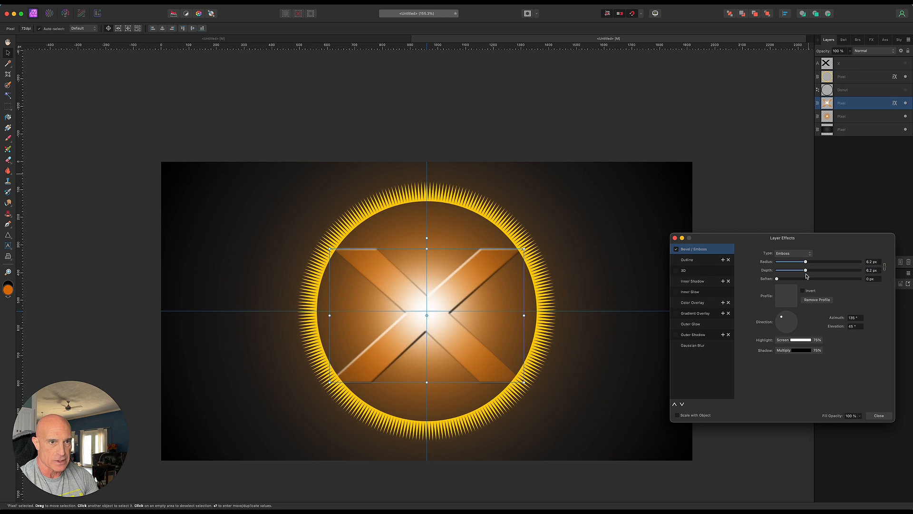
drag(806, 271, 807, 270)
drag(799, 263, 787, 267)
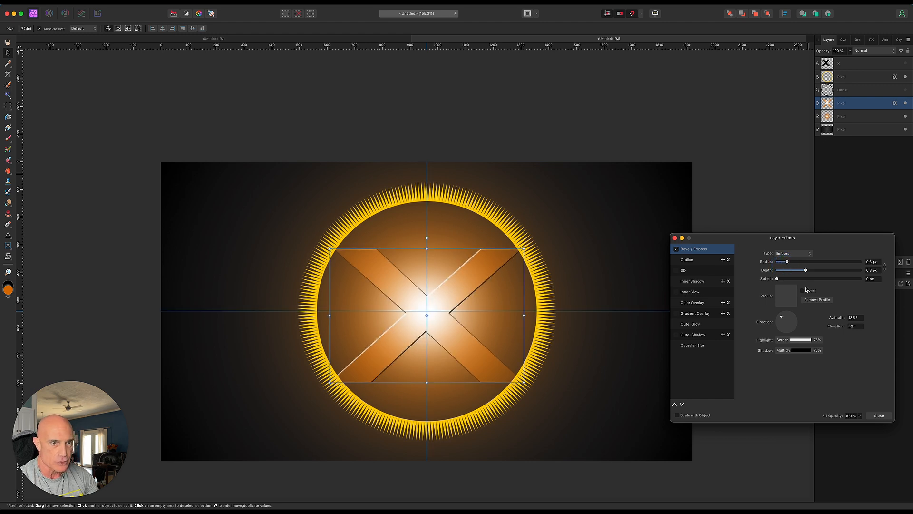
drag(805, 270, 807, 270)
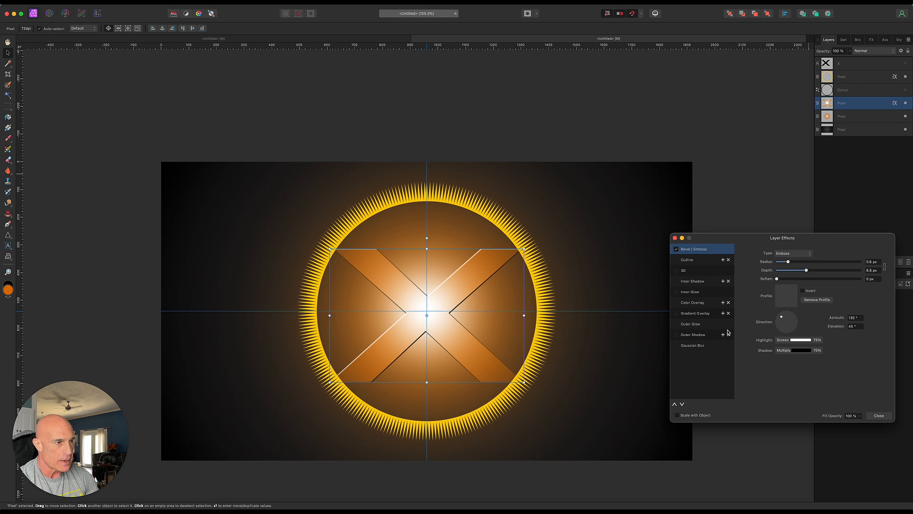
Step: Enable an outside Outline effect on the X layer with a linear gradient from red (FF0000) to golden orange (FFBA00)
click(676, 260)
click(781, 289)
click(783, 303)
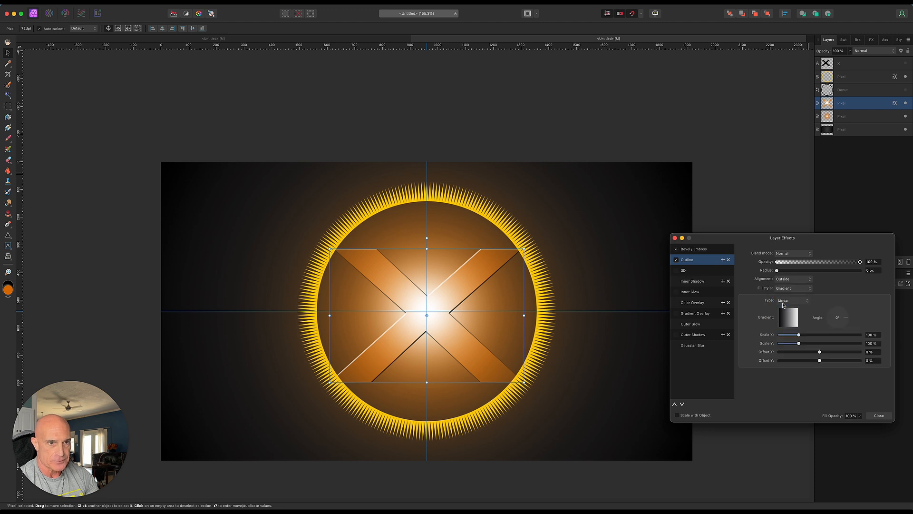
click(788, 317)
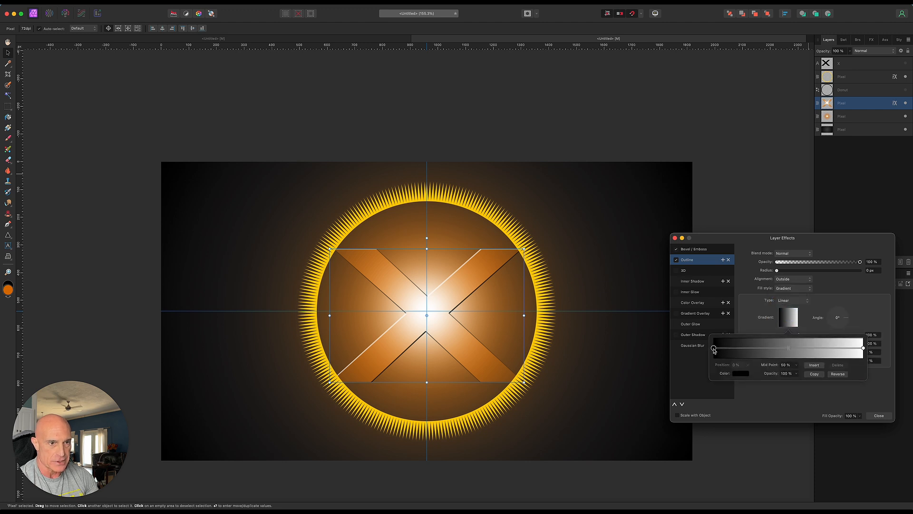
click(738, 373)
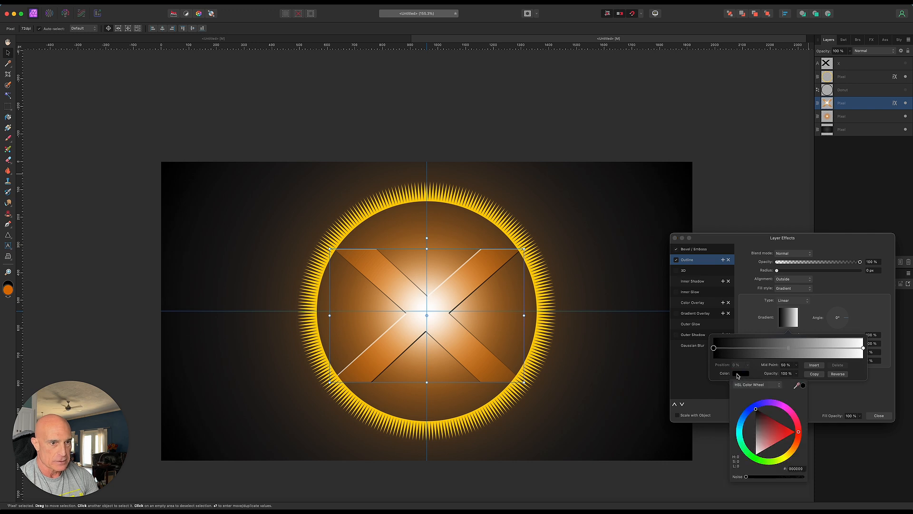
click(790, 433)
drag(790, 433, 798, 431)
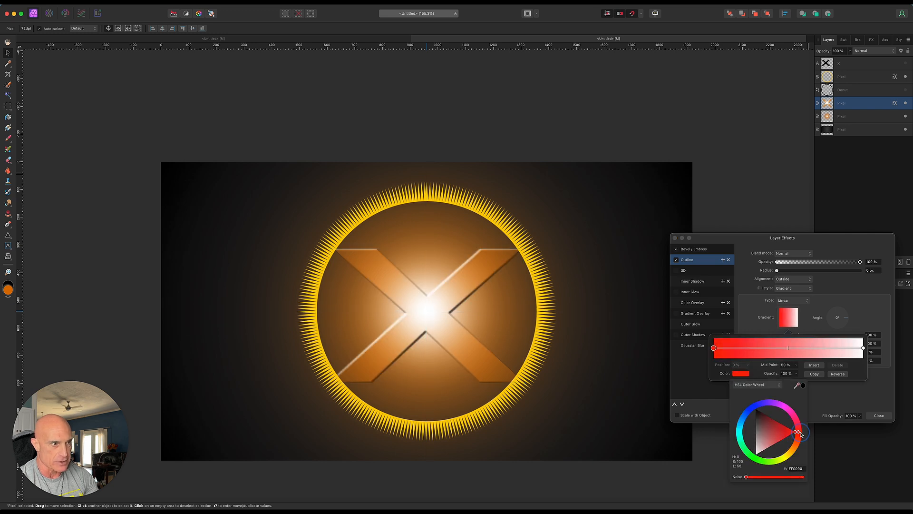
click(862, 349)
drag(794, 454, 792, 455)
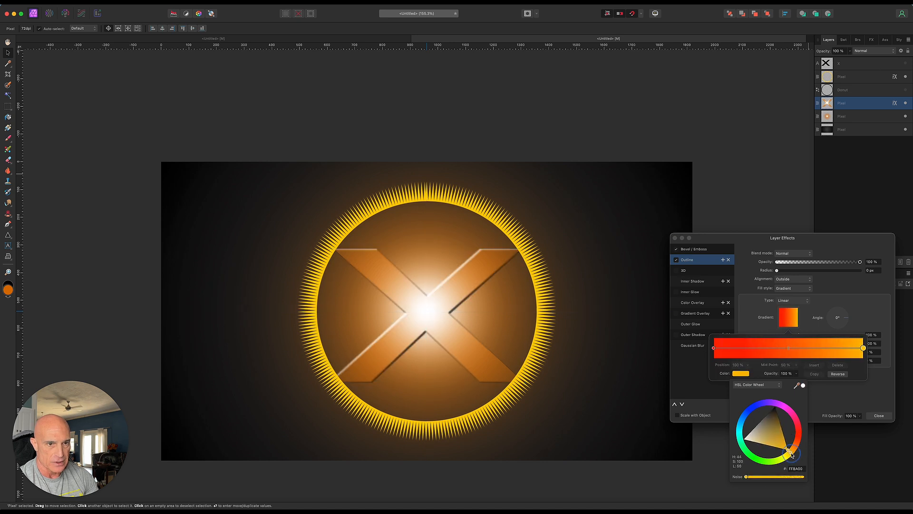
Step: Set the X outline's radius to about 0.6 px and close the layer effects
click(745, 287)
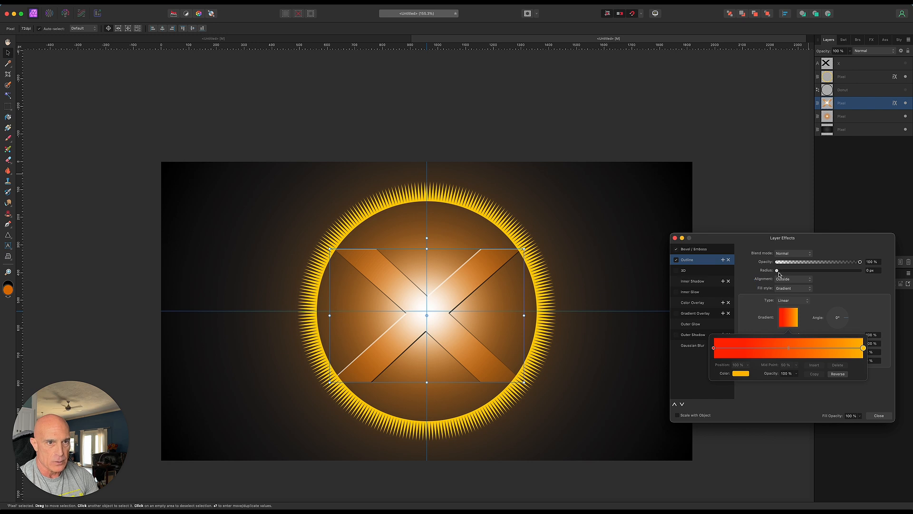
drag(778, 271, 789, 276)
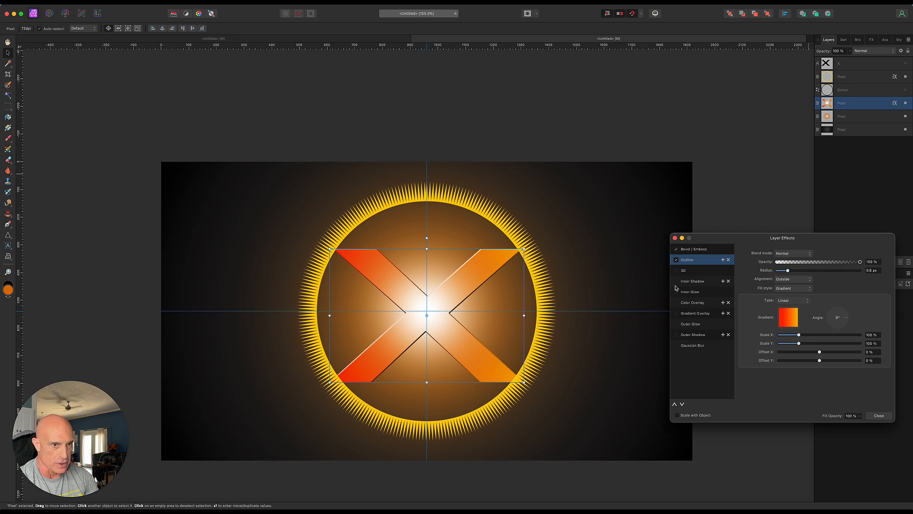
click(675, 237)
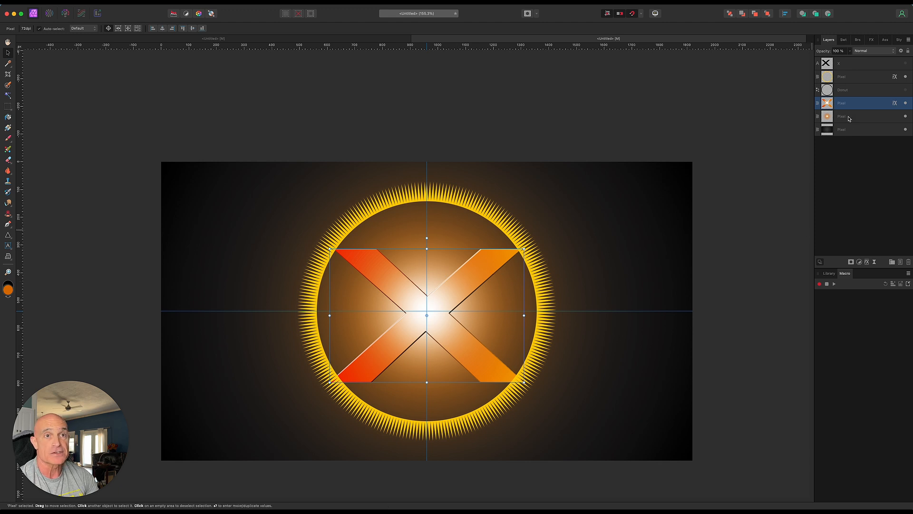
Step: Move the X-shaped layer above the spiked ring layer and duplicate it
drag(858, 105, 858, 75)
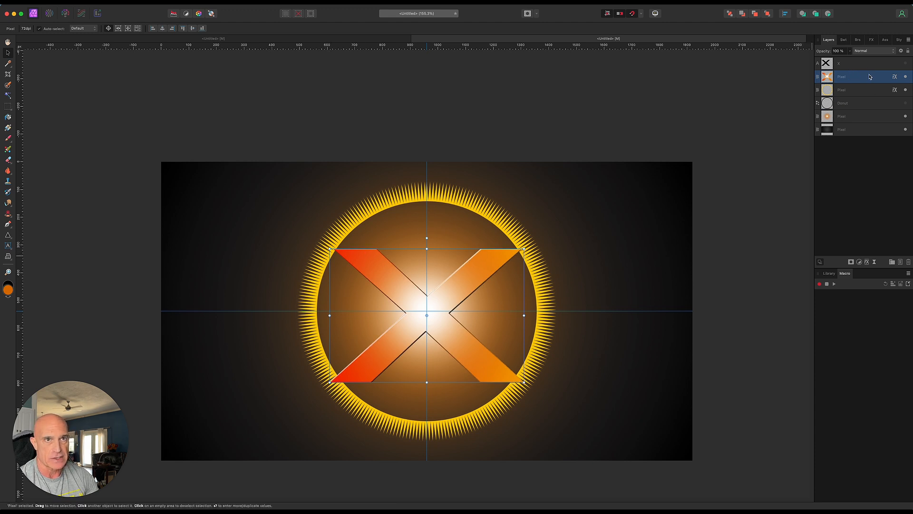
key(super)
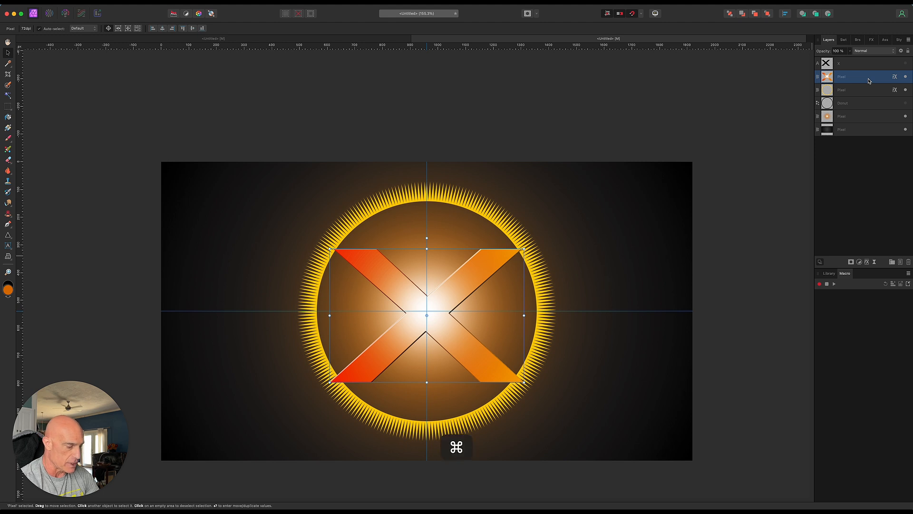
key(super+j)
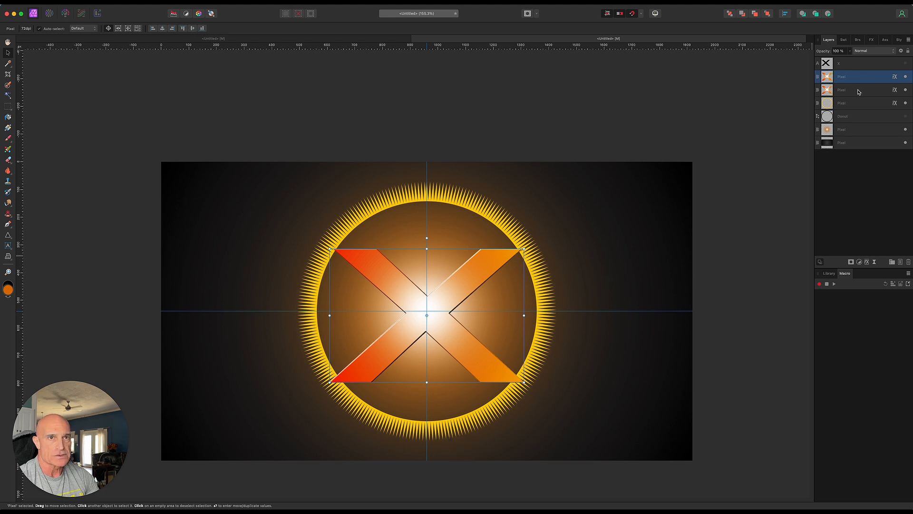
Step: Disable the Bevel / Emboss and Outline effects on the lower X copy and give it a black Color Overlay
click(895, 90)
click(676, 250)
click(676, 259)
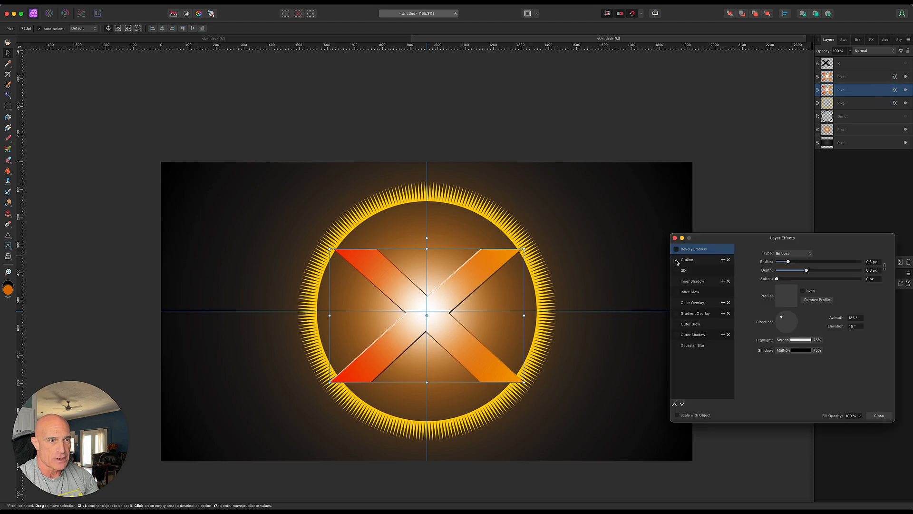
click(676, 302)
click(696, 303)
click(675, 238)
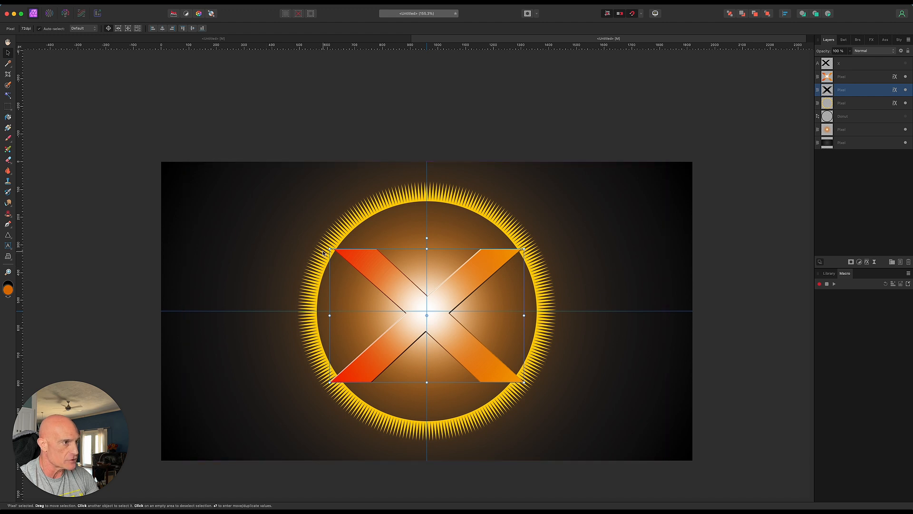
Step: Enlarge the black X copy slightly about its centre and place its layer below the spiked ring layer
drag(330, 249, 319, 240)
click(756, 134)
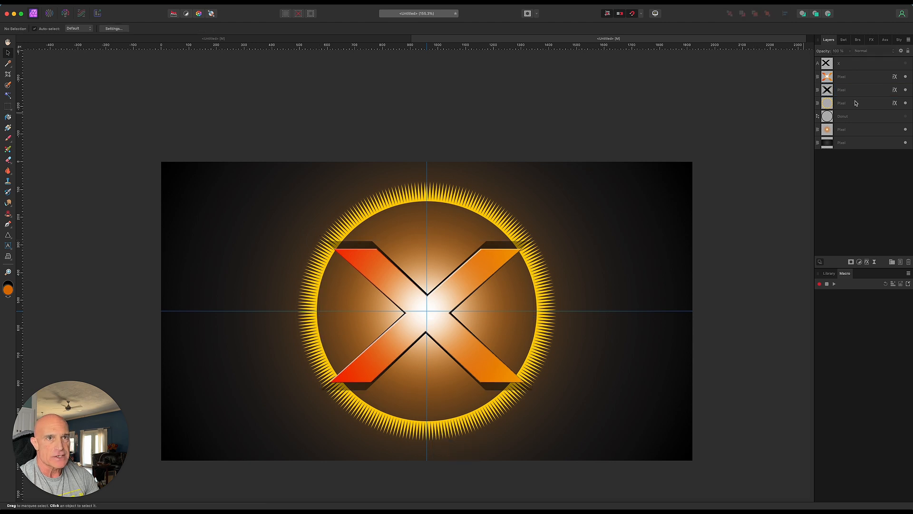
drag(856, 95, 860, 112)
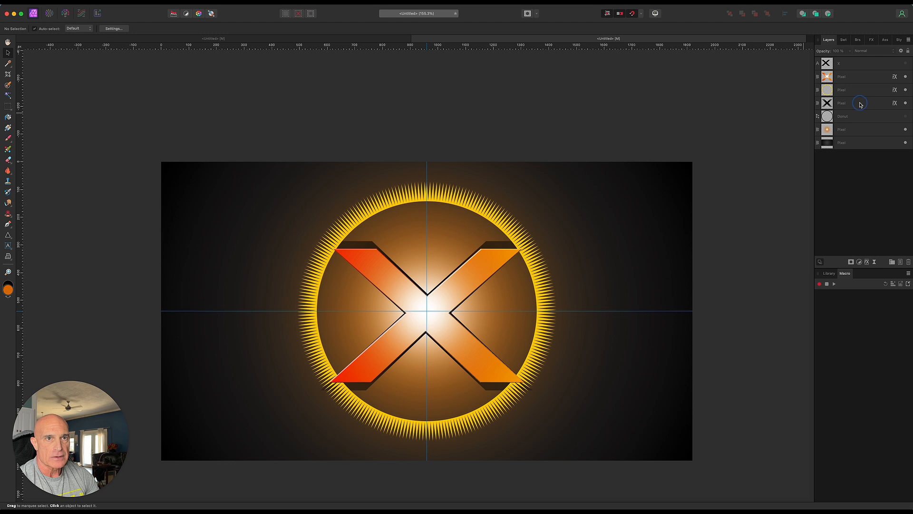
Step: Soften the black X copy into a shadow with a Gaussian Blur live filter
click(861, 104)
click(874, 262)
click(879, 266)
drag(695, 474, 721, 474)
click(692, 446)
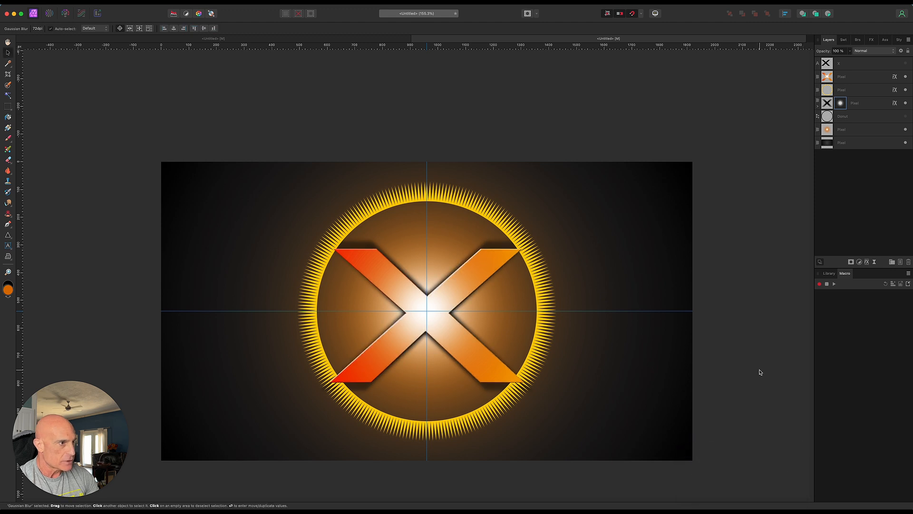
Step: Apply a slight Gaussian Blur live filter to the spiked ring layer
click(866, 90)
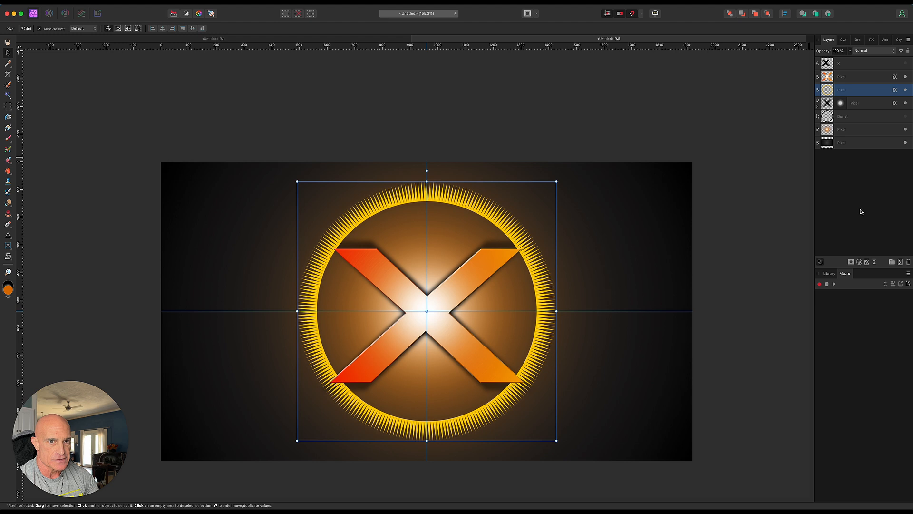
click(874, 262)
click(880, 283)
drag(694, 474, 707, 476)
click(707, 475)
click(692, 446)
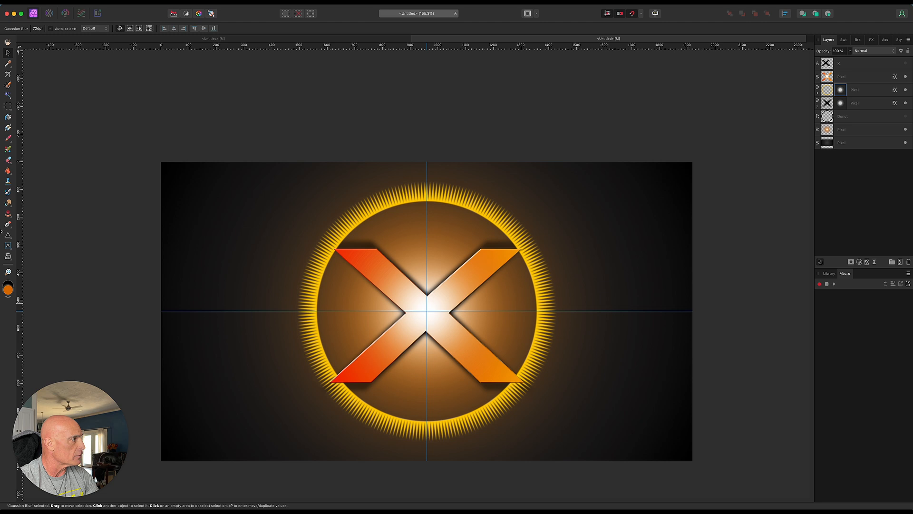
Step: Add the art text "FUTURA" and centre it horizontally over the lower edge of the ring
click(8, 246)
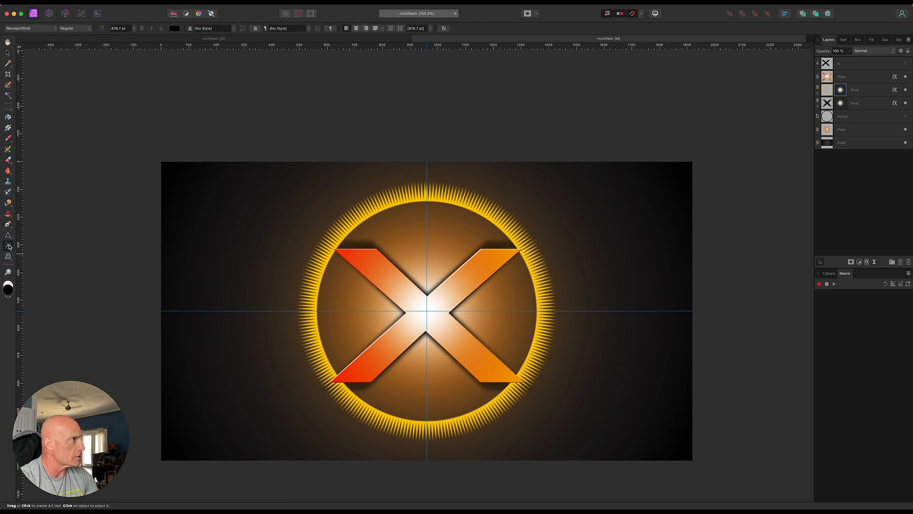
drag(310, 391, 350, 441)
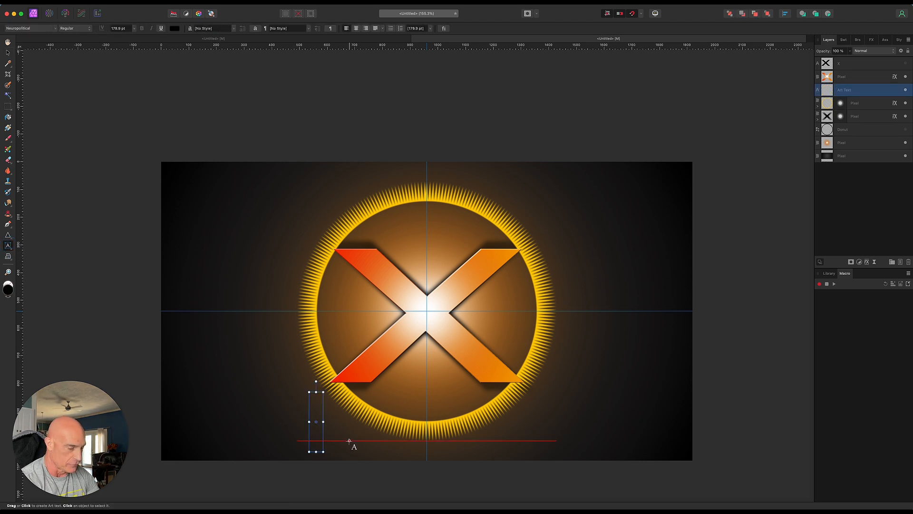
text(FUTURA)
key(Escape)
drag(411, 434, 397, 433)
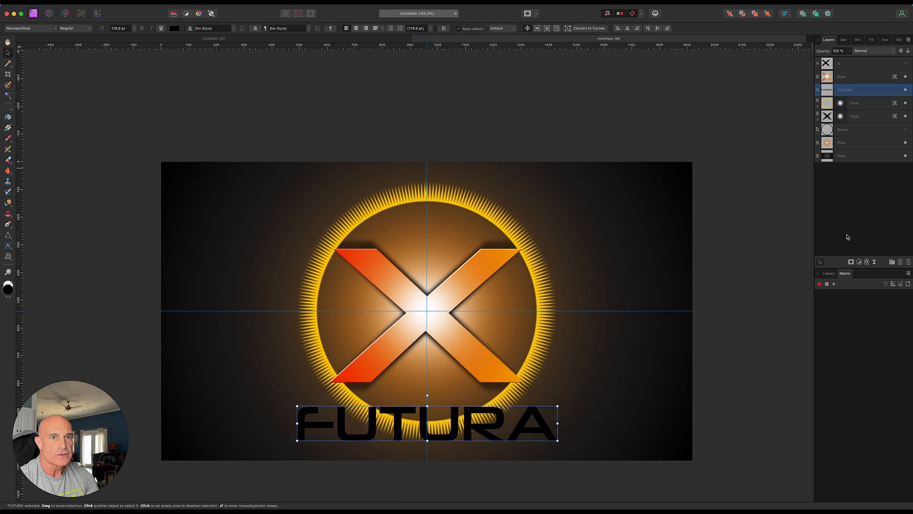
Step: Apply a white (FFFFFF) Color Overlay effect to the FUTURA text
click(870, 261)
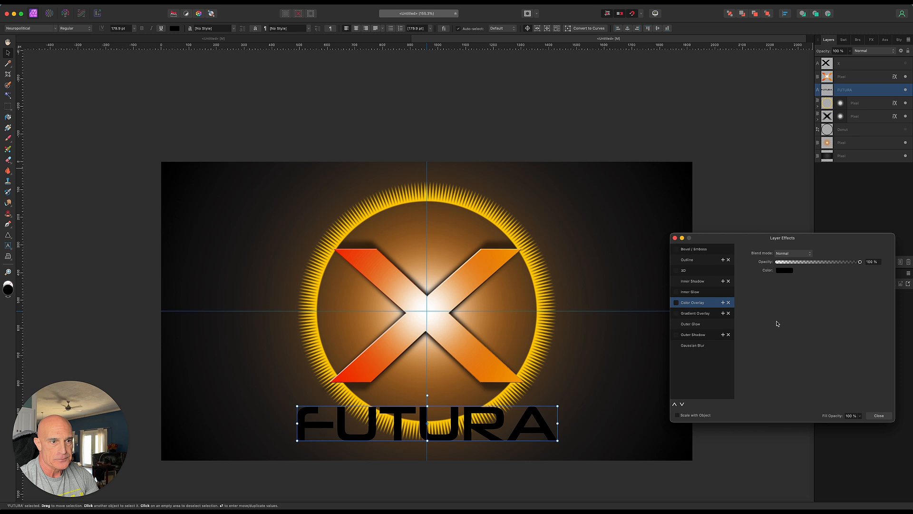
click(676, 303)
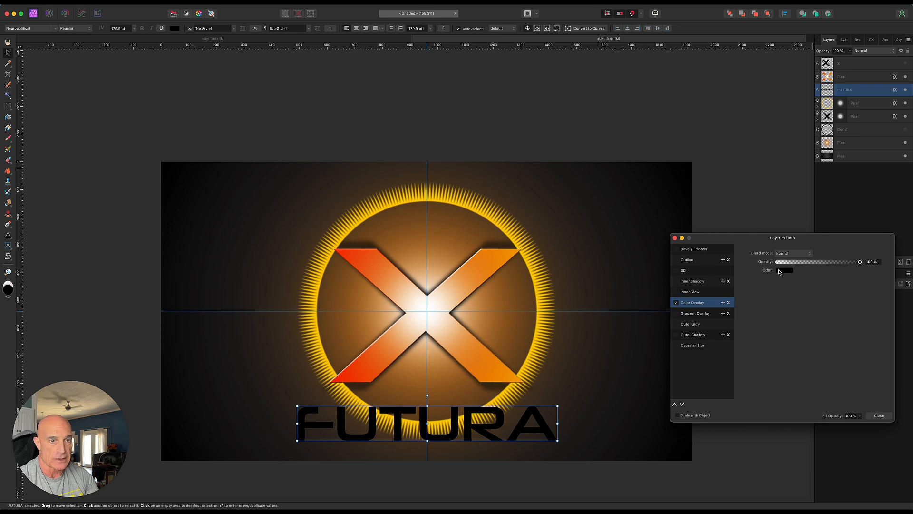
click(785, 270)
drag(811, 339, 750, 387)
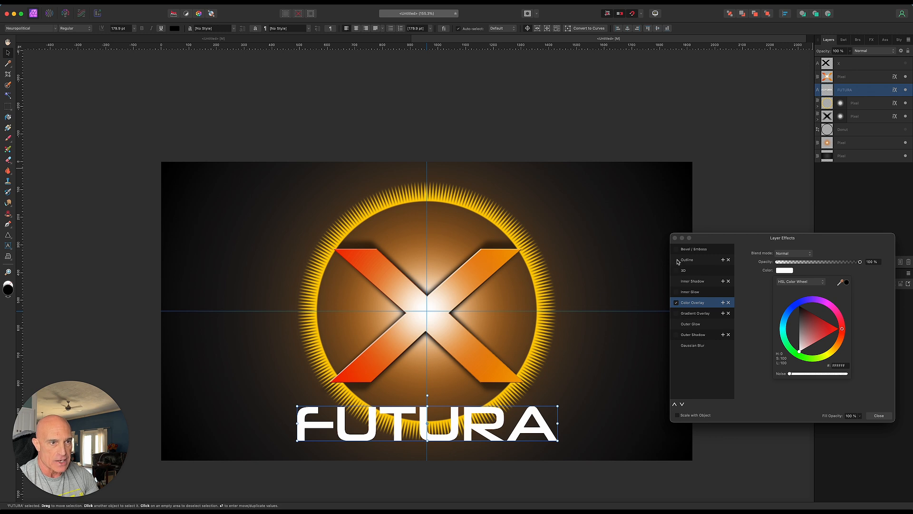
Step: Add an outside outline to the FUTURA text with a linear red (FF0000) to orange gradient and a radius of about 7.5 px
click(700, 262)
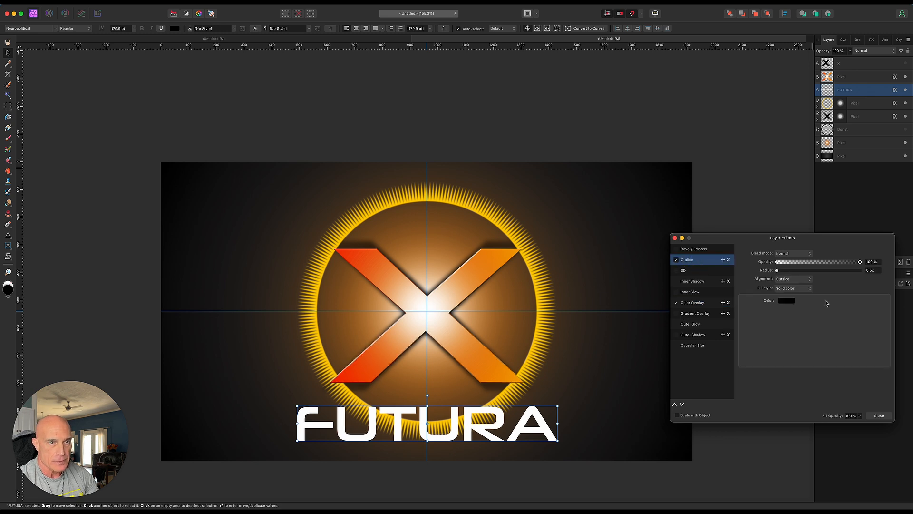
click(792, 288)
click(791, 297)
click(792, 320)
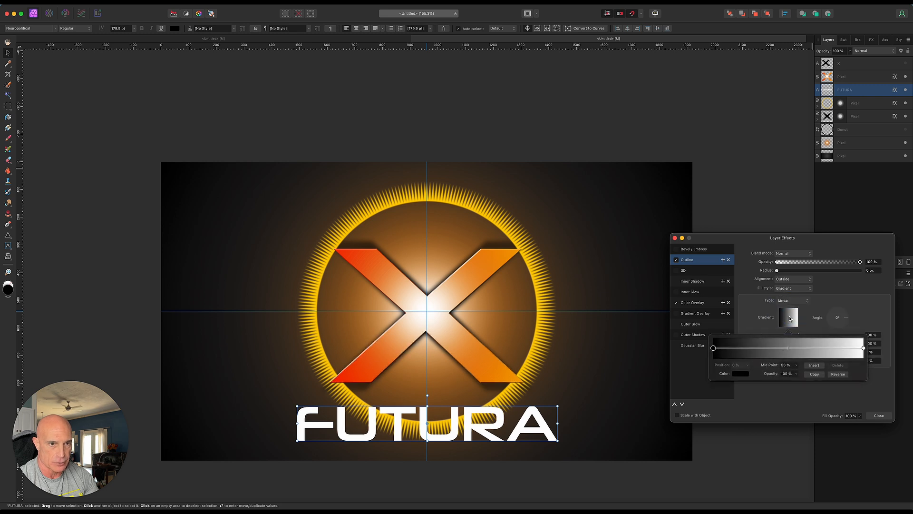
click(740, 374)
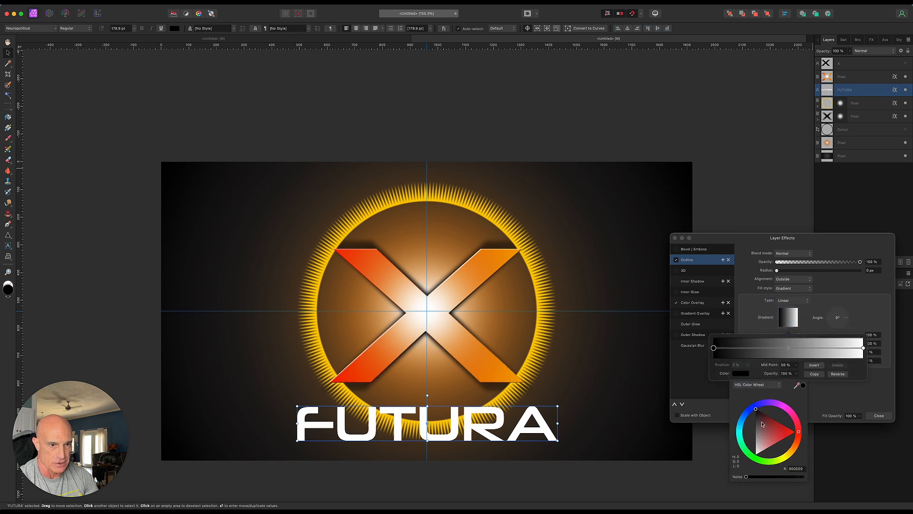
click(795, 431)
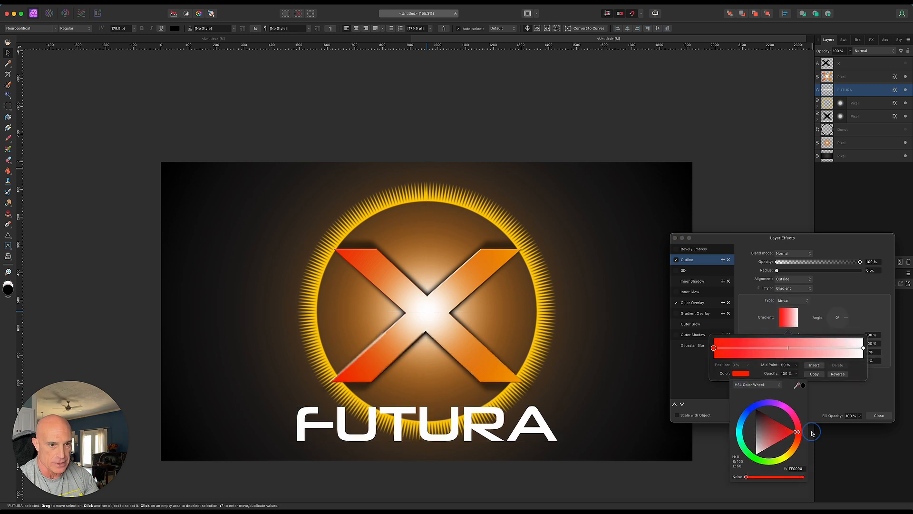
click(862, 348)
click(740, 374)
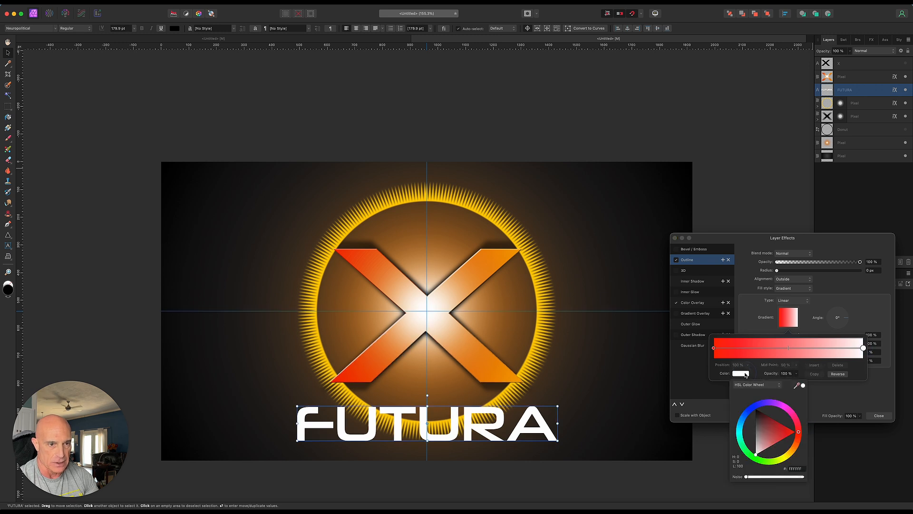
click(791, 454)
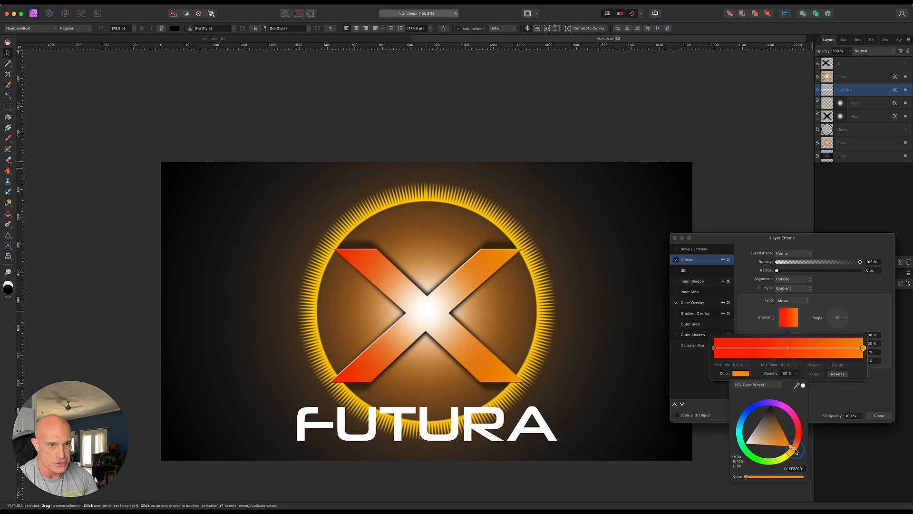
drag(778, 271, 808, 279)
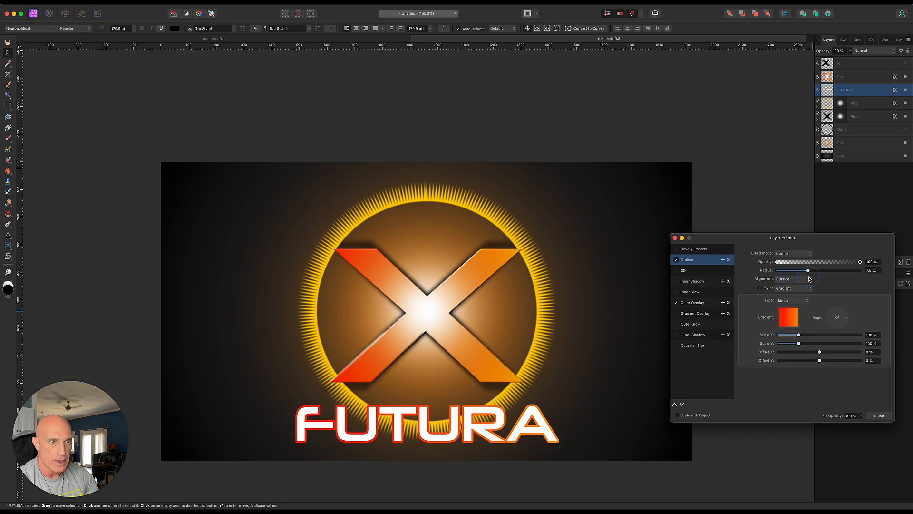
Step: Add a second outline to the FUTURA text in solid black with a radius of about 3.1 px
click(723, 261)
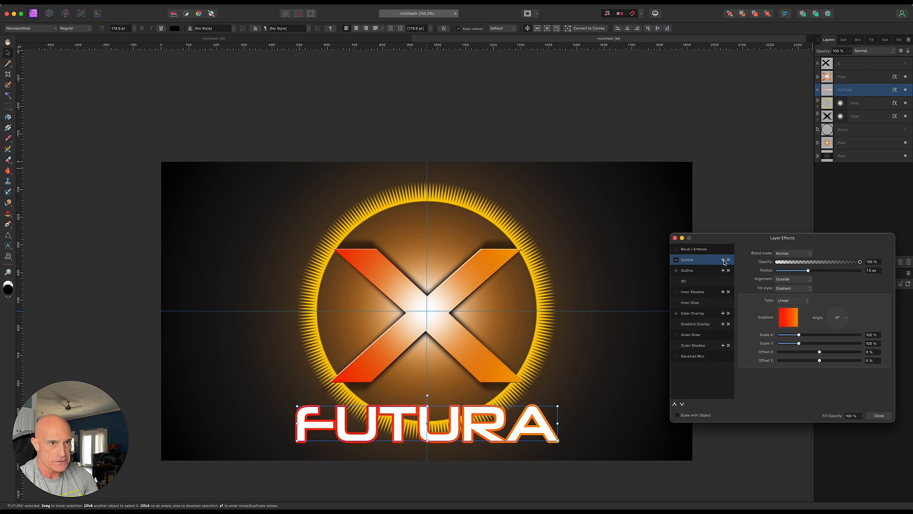
click(793, 288)
click(791, 280)
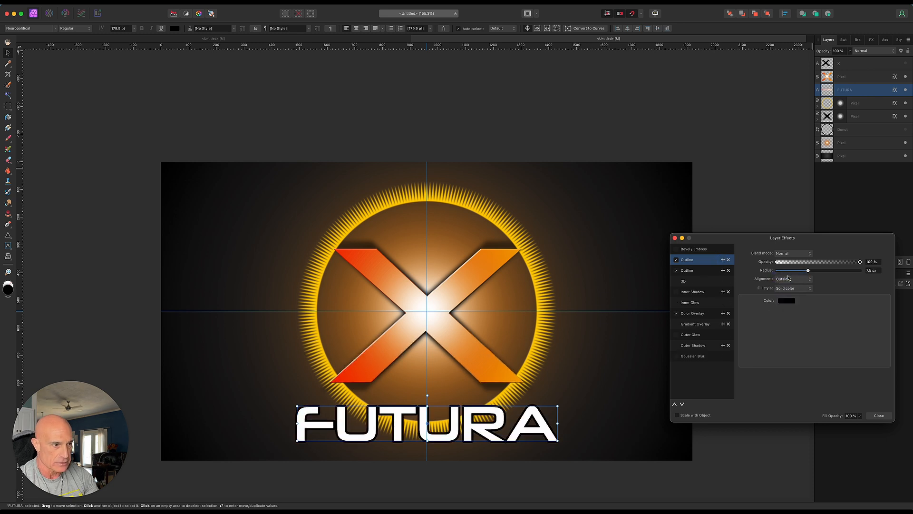
drag(808, 273, 799, 276)
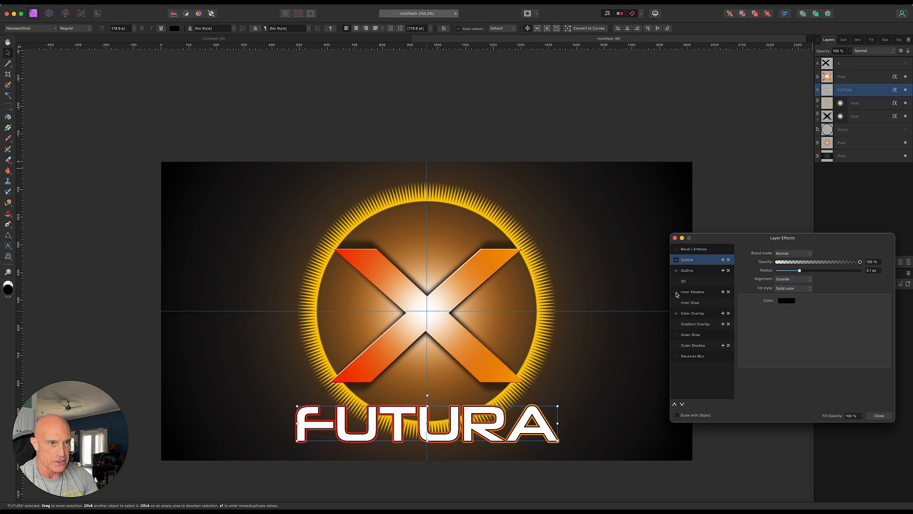
Step: Add an Inner Shadow to the FUTURA text with about 9.2 px radius, 7.6 px offset, 37% intensity and 58% opacity
click(692, 292)
drag(777, 274, 826, 265)
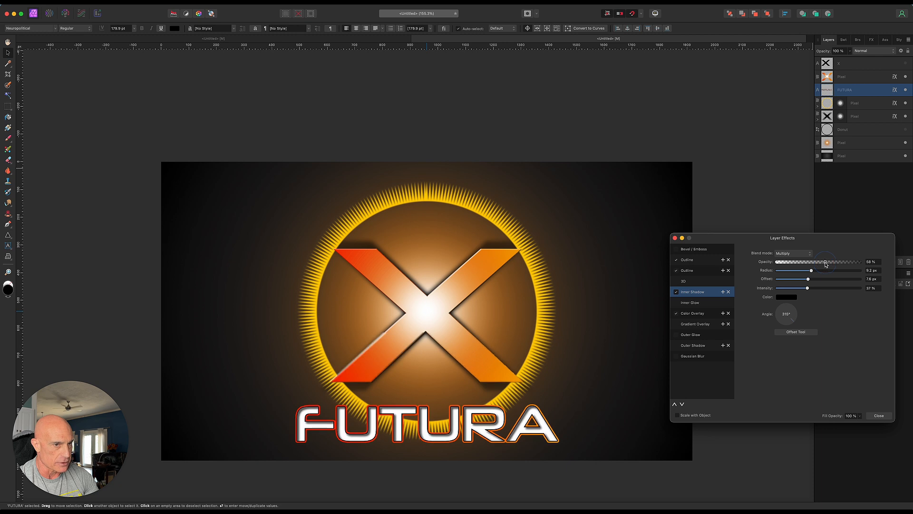
click(675, 238)
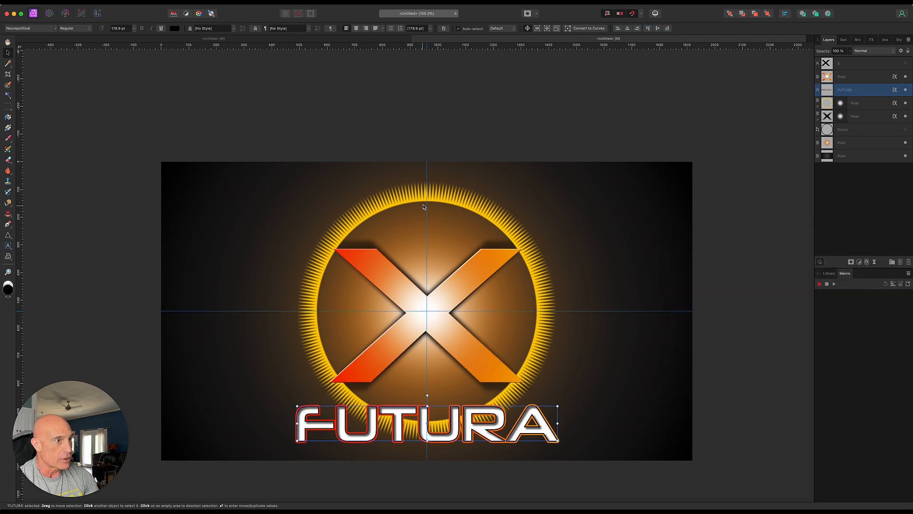
Step: Deselect the FUTURA text and review the whole emblem
drag(427, 211, 16, 272)
drag(228, 311, 301, 40)
scroll(109, 282, down, 3)
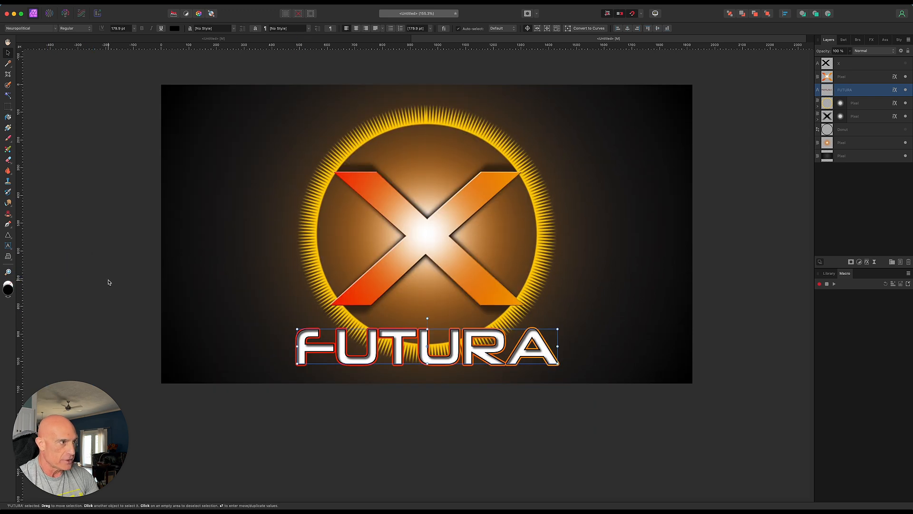
click(114, 283)
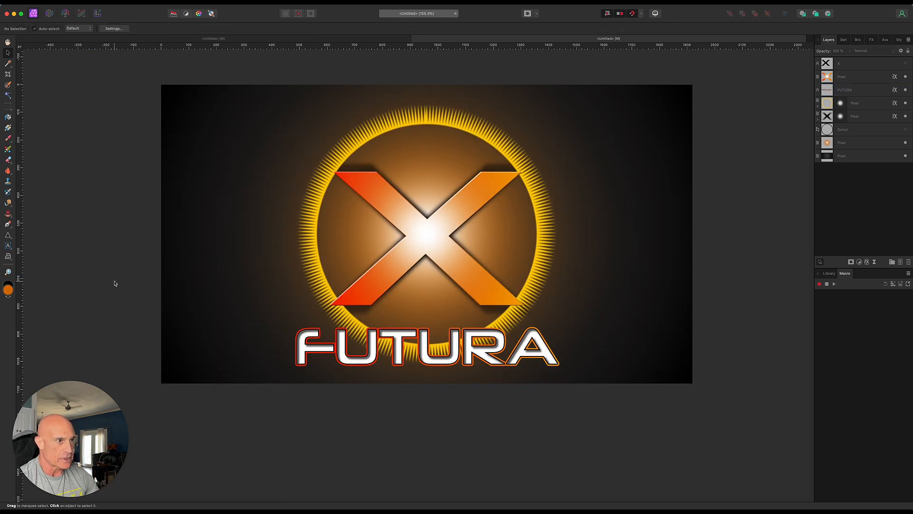